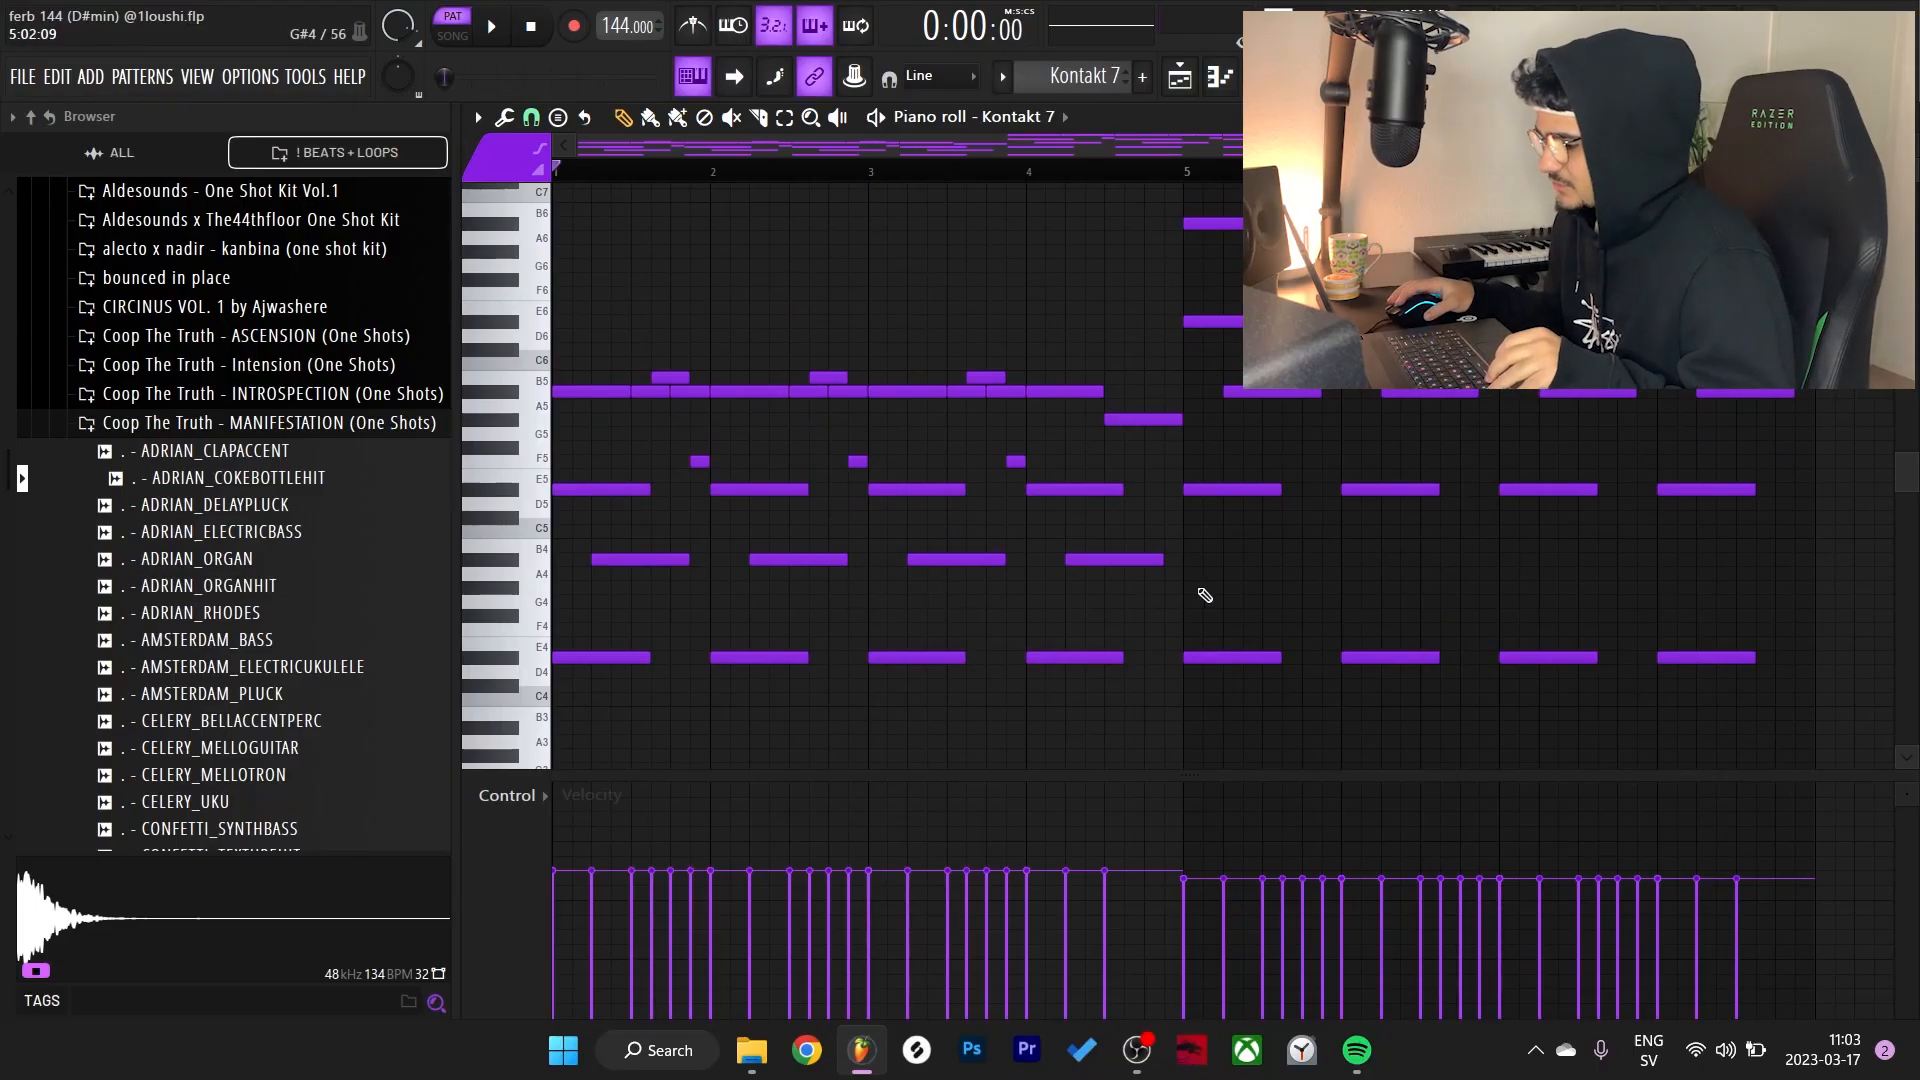
# Try shifting the A#4 notes of bars 1–4 in the Kontakt 7 pattern back to the bar starts, and undo the shift
pyautogui.moveTo(1191, 592); pyautogui.dragTo(692, 562)
pyautogui.hotkey('ctrl', 'd')
pyautogui.moveTo(1108, 694); pyautogui.dragTo(455, 484)
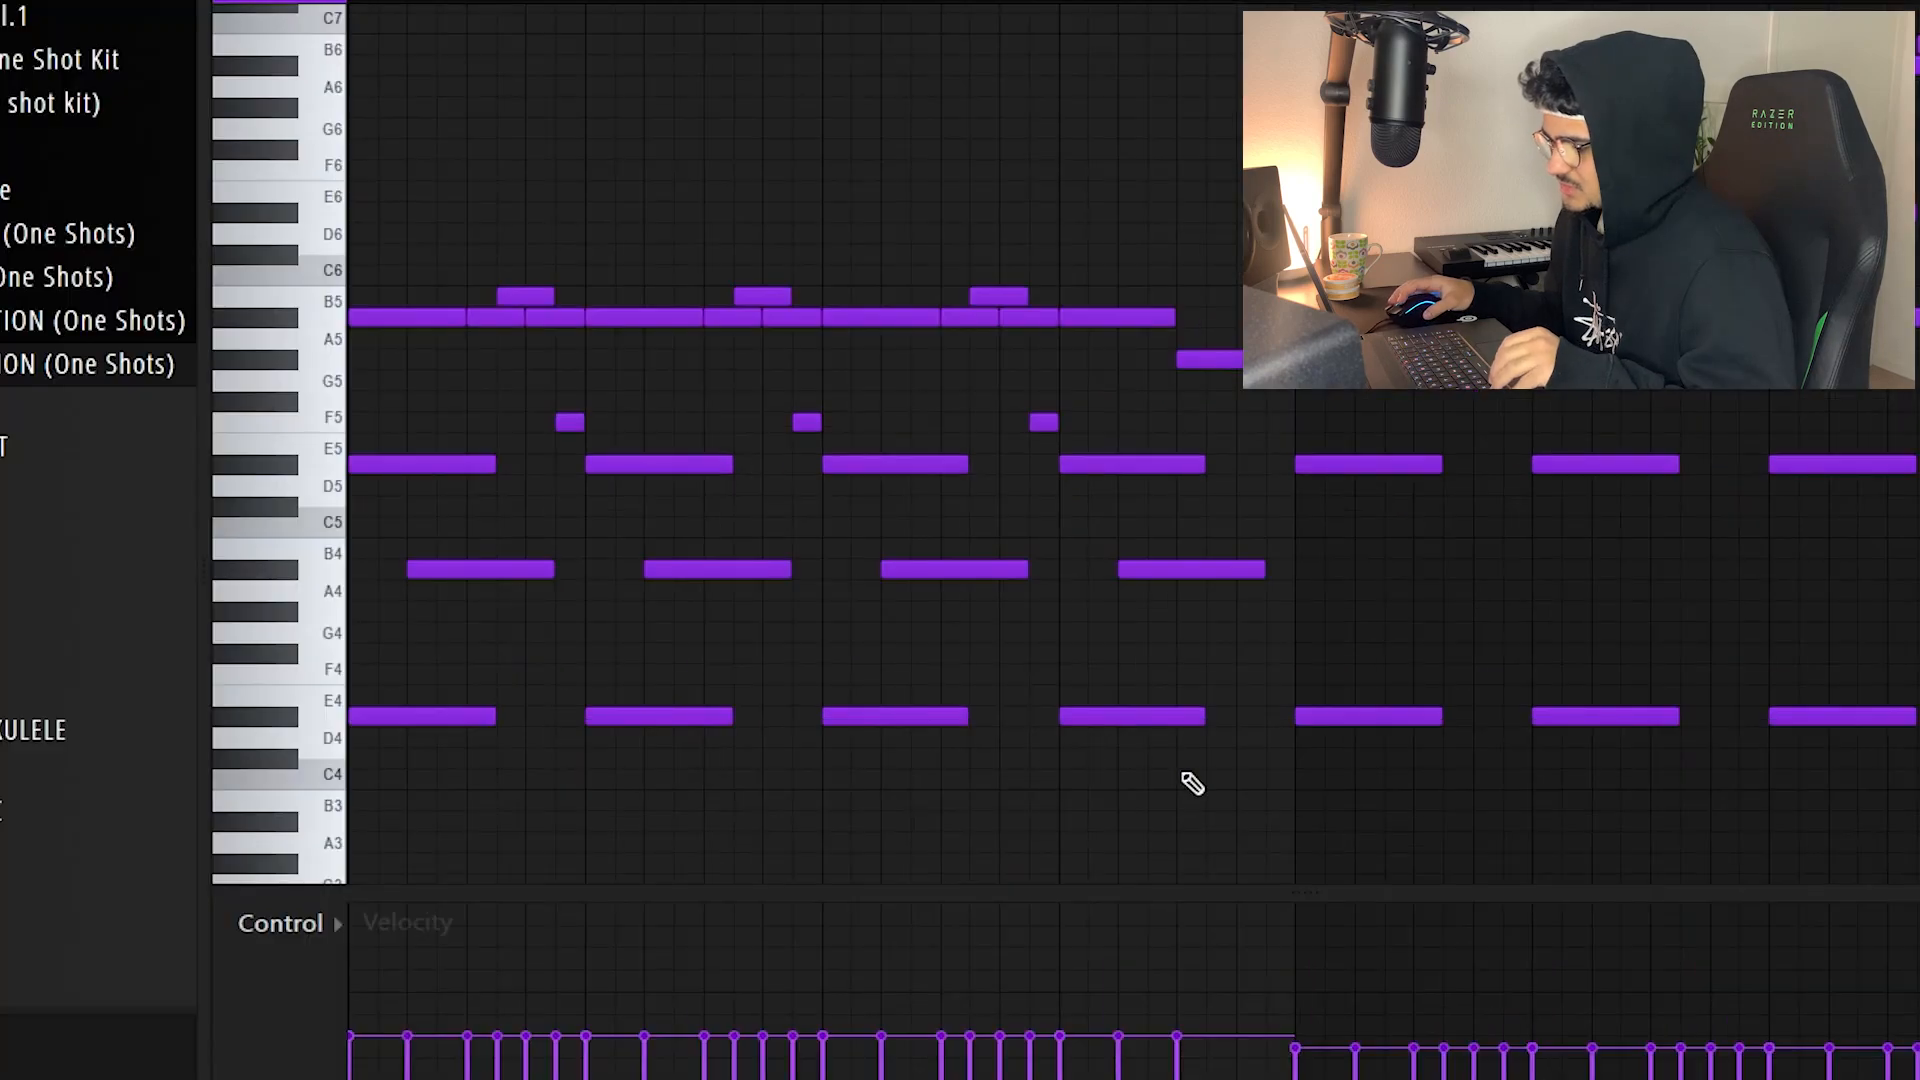
pyautogui.moveTo(1384, 609); pyautogui.dragTo(465, 570)
pyautogui.moveTo(399, 434); pyautogui.dragTo(364, 806)
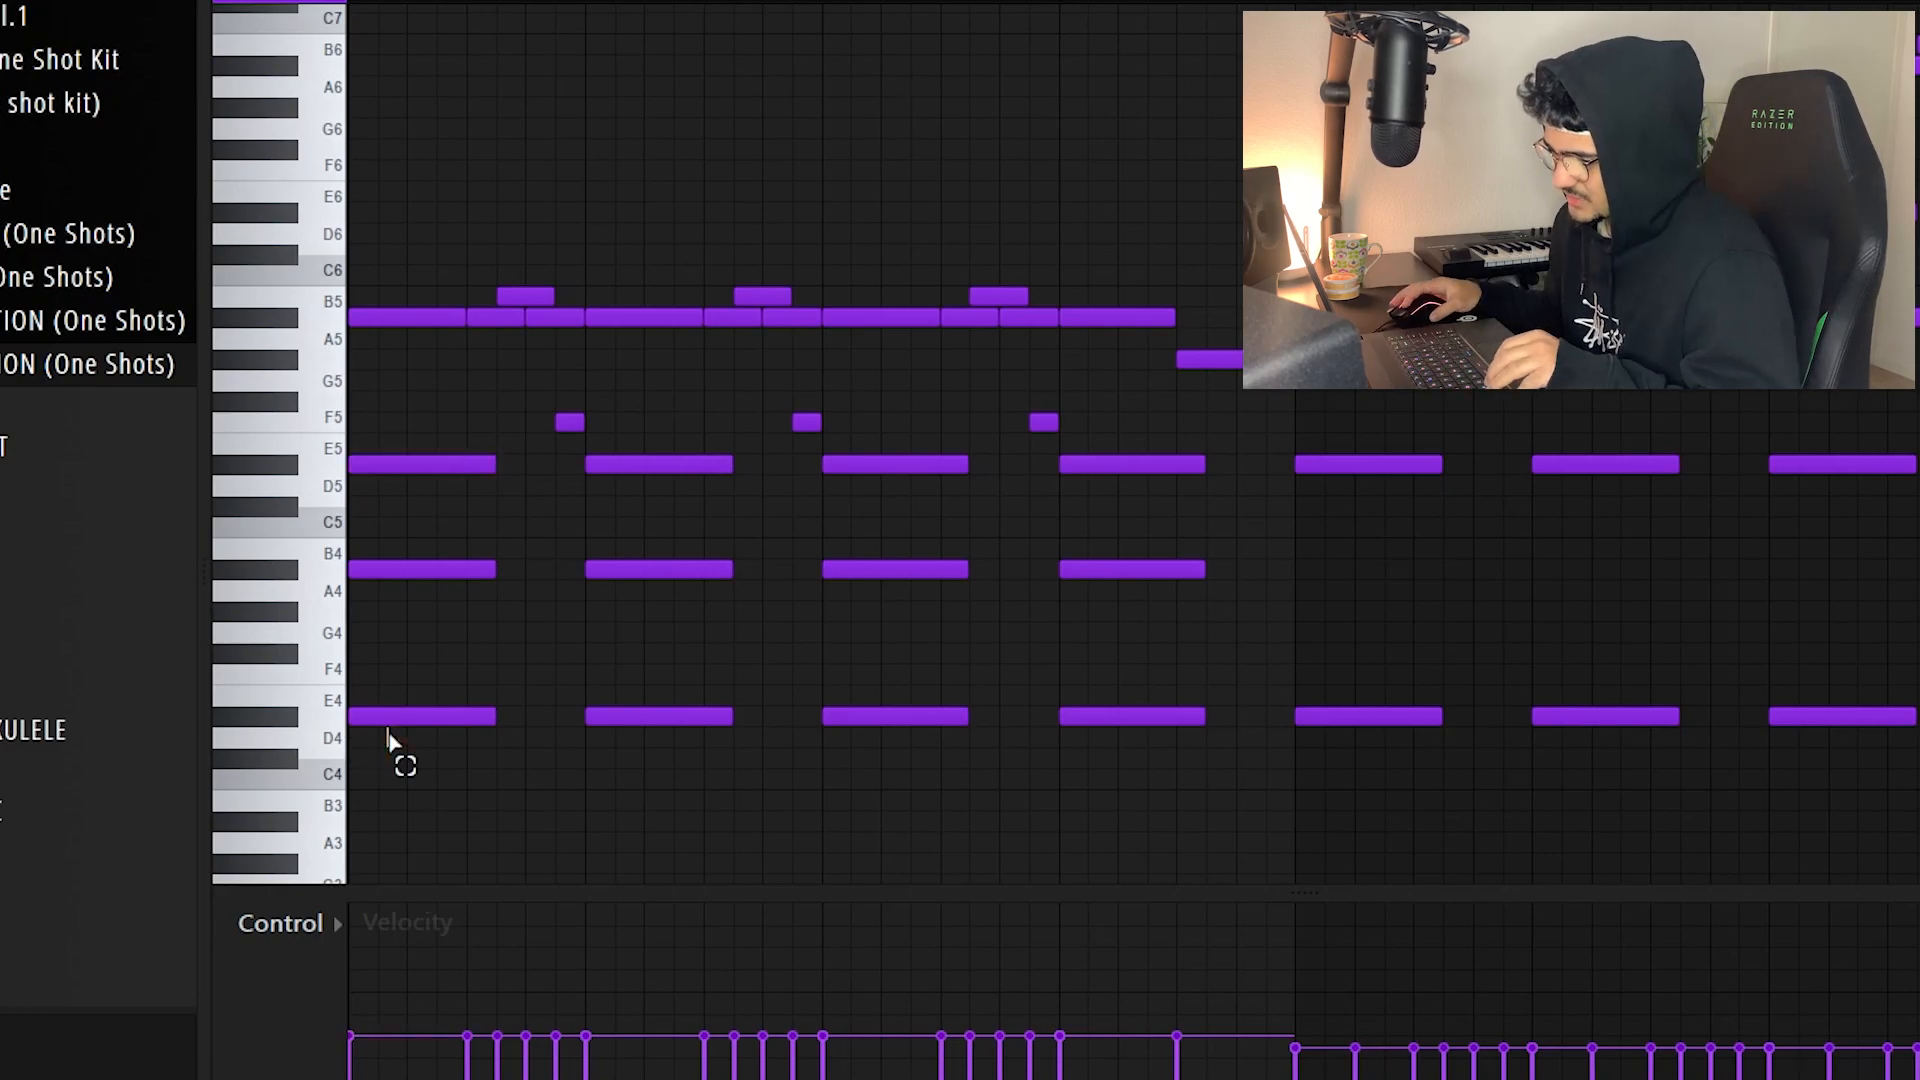
pyautogui.moveTo(396, 463); pyautogui.dragTo(577, 492)
pyautogui.hotkey('ctrl', 'z')
pyautogui.moveTo(1179, 600); pyautogui.dragTo(459, 553)
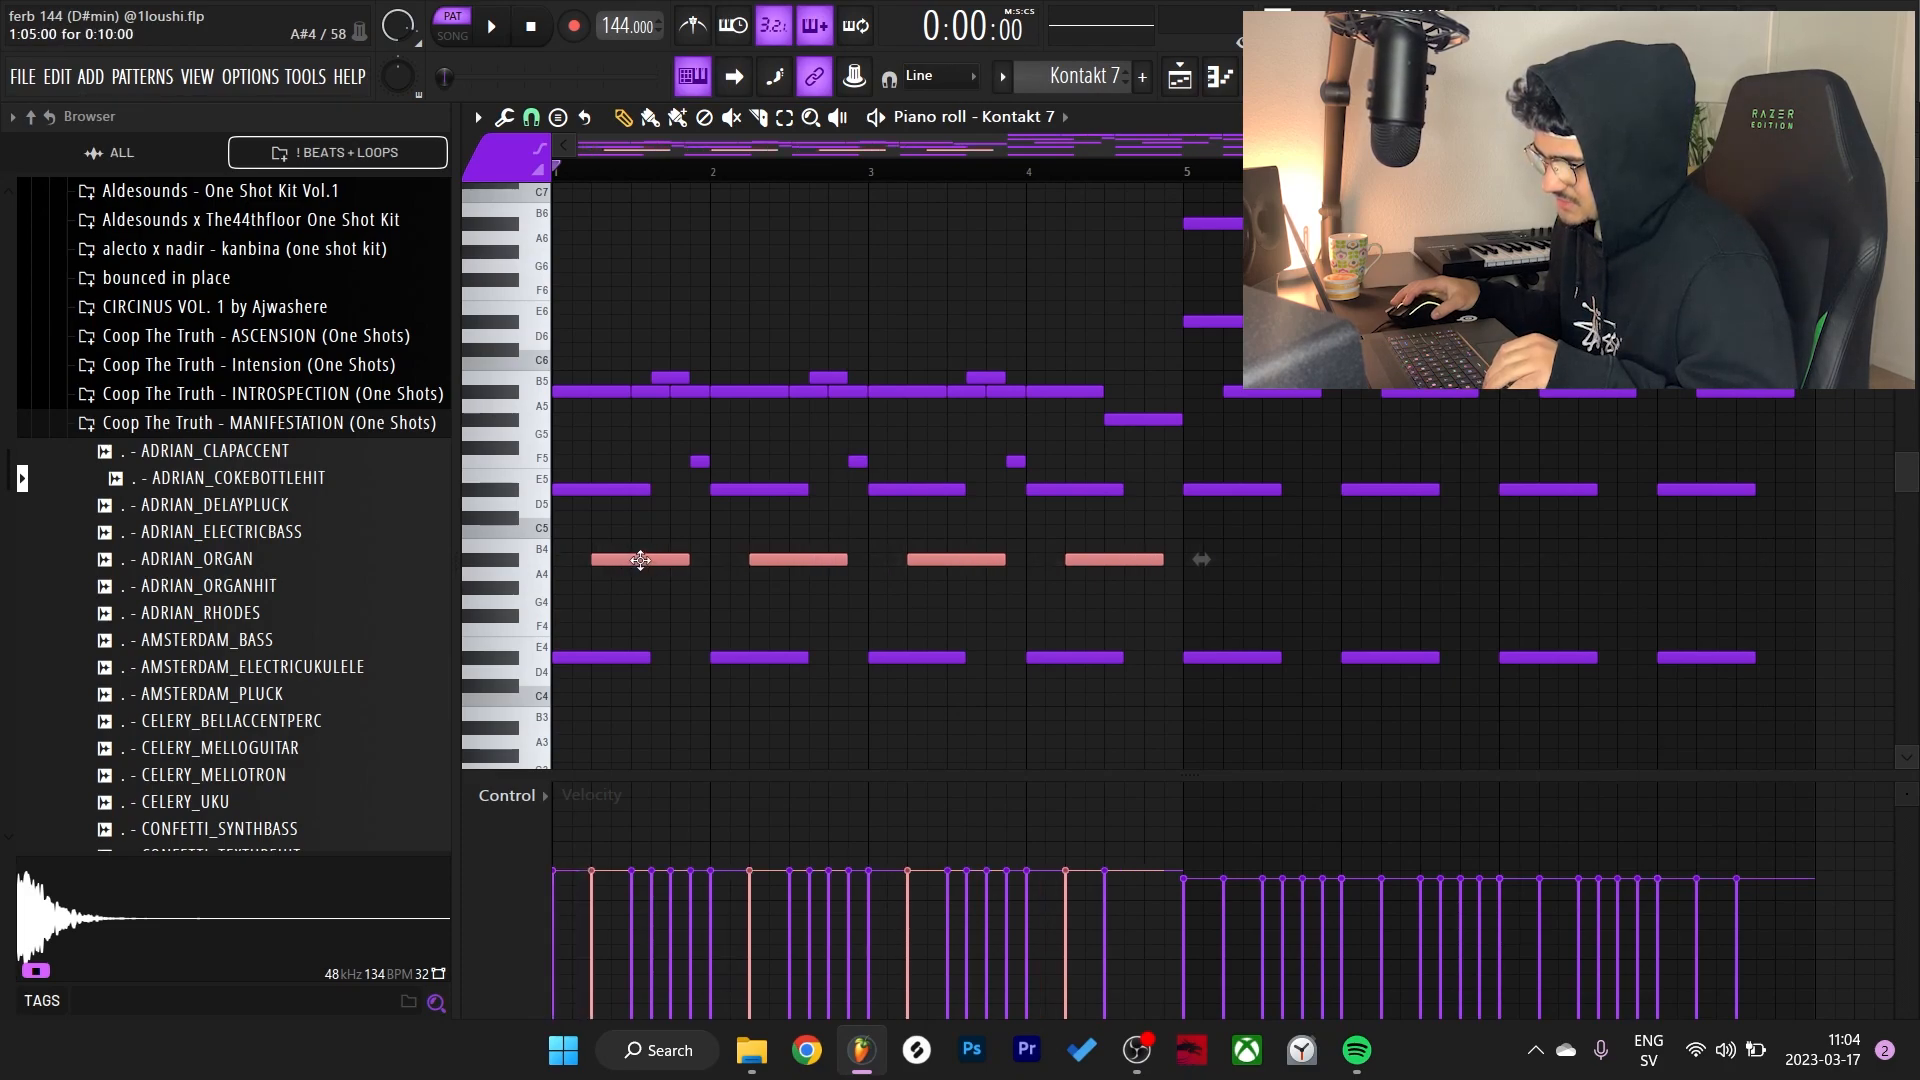
# Examine the upper melody notes between F5 and B5 in bars 1–4 of the Kontakt 7 pattern
pyautogui.moveTo(1101, 693); pyautogui.dragTo(549, 484)
pyautogui.moveTo(1150, 466); pyautogui.dragTo(546, 340)
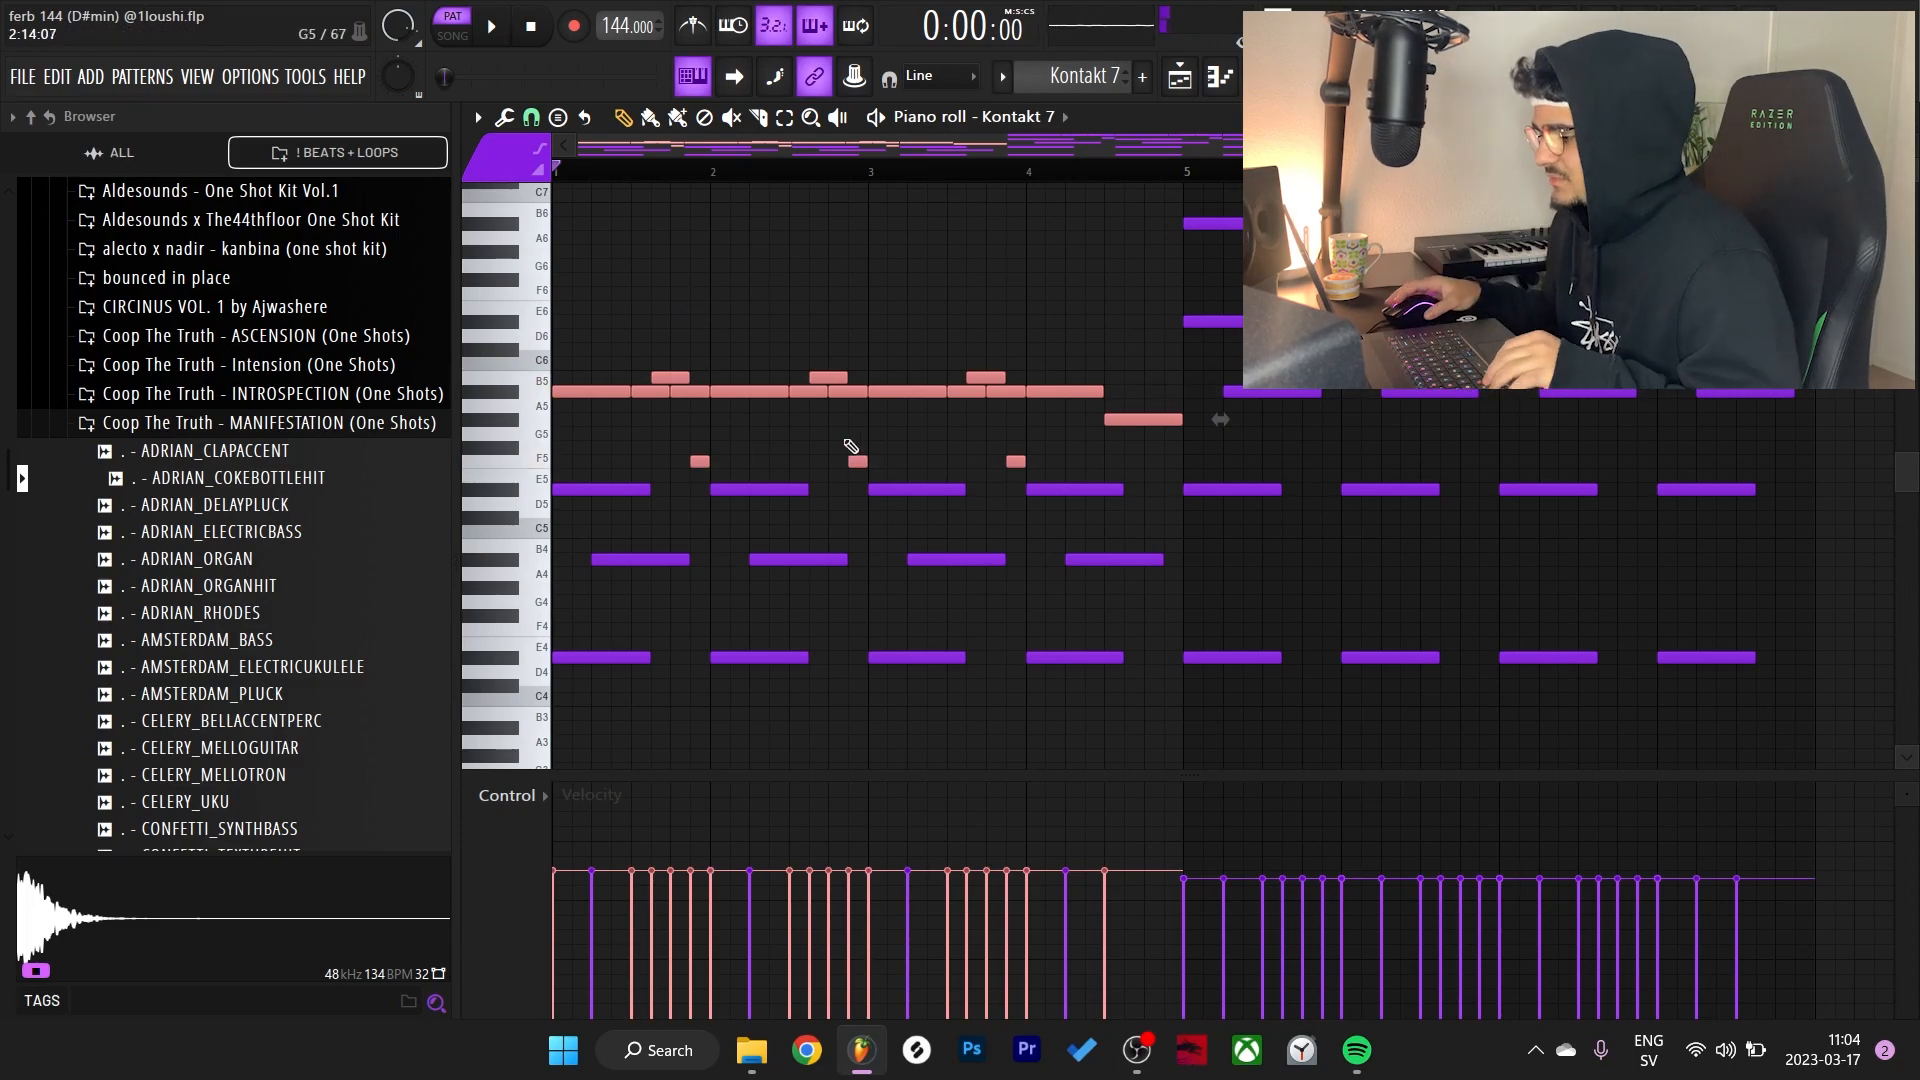
pyautogui.moveTo(1090, 484); pyautogui.dragTo(681, 405)
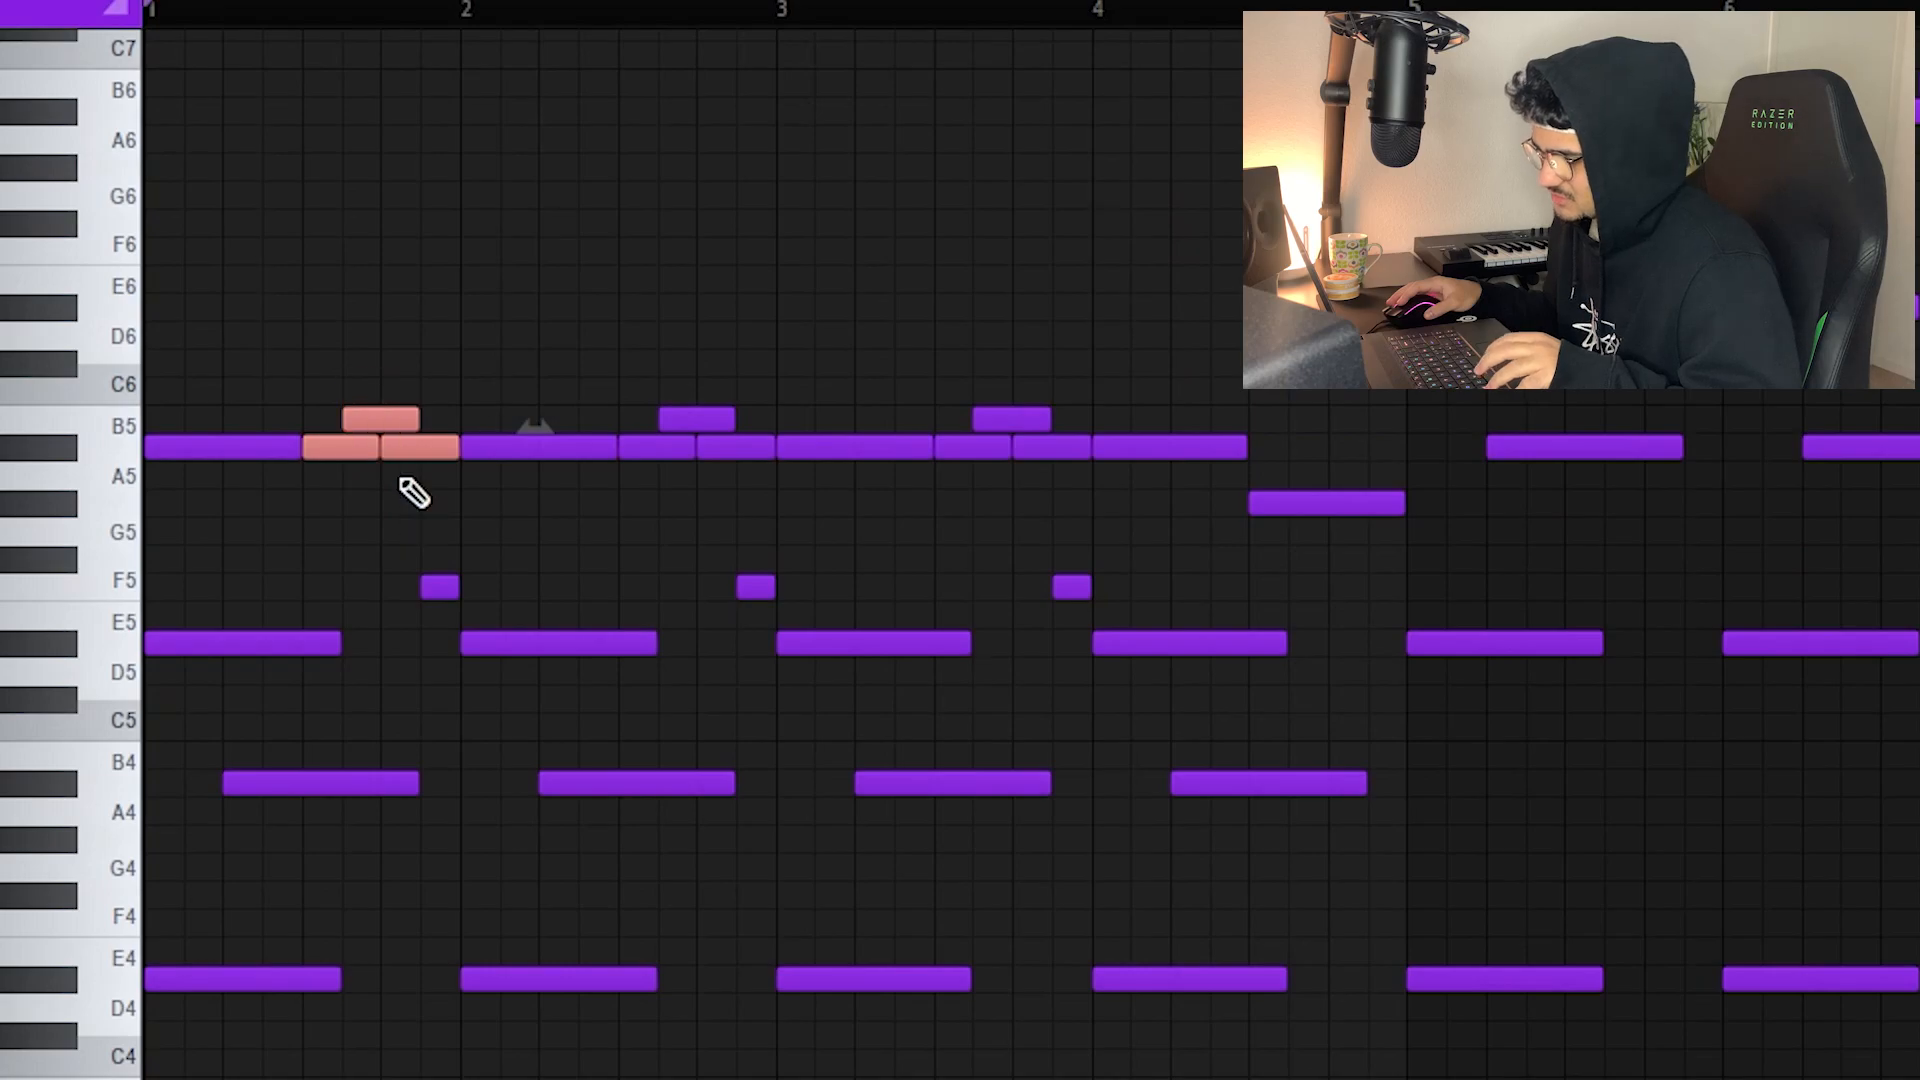
pyautogui.hotkey('ctrl', 'd')
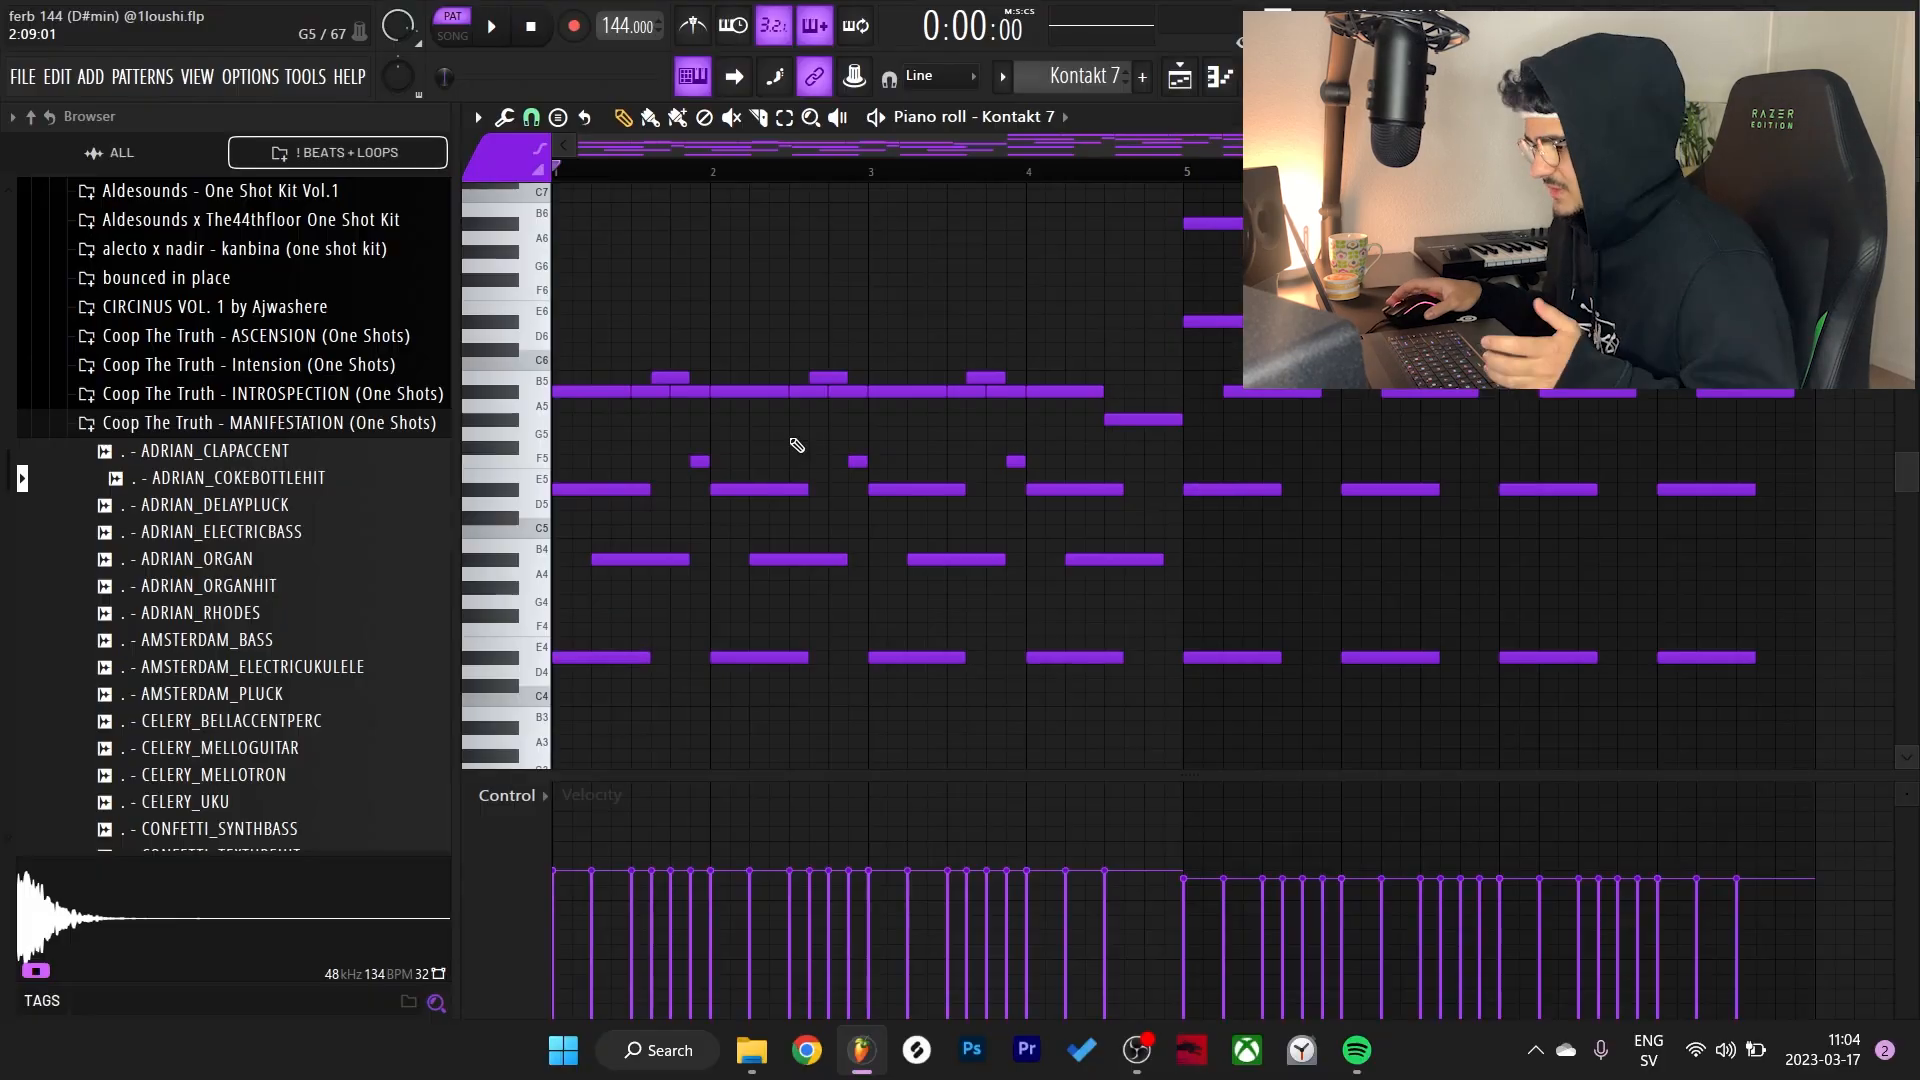
# Try copying all Kontakt 7 notes of bars 1–4 into bars 5–8 and transposing the copy up an octave
pyautogui.moveTo(578, 348); pyautogui.dragTo(1148, 682)
pyautogui.hotkey('ctrl', 'b')
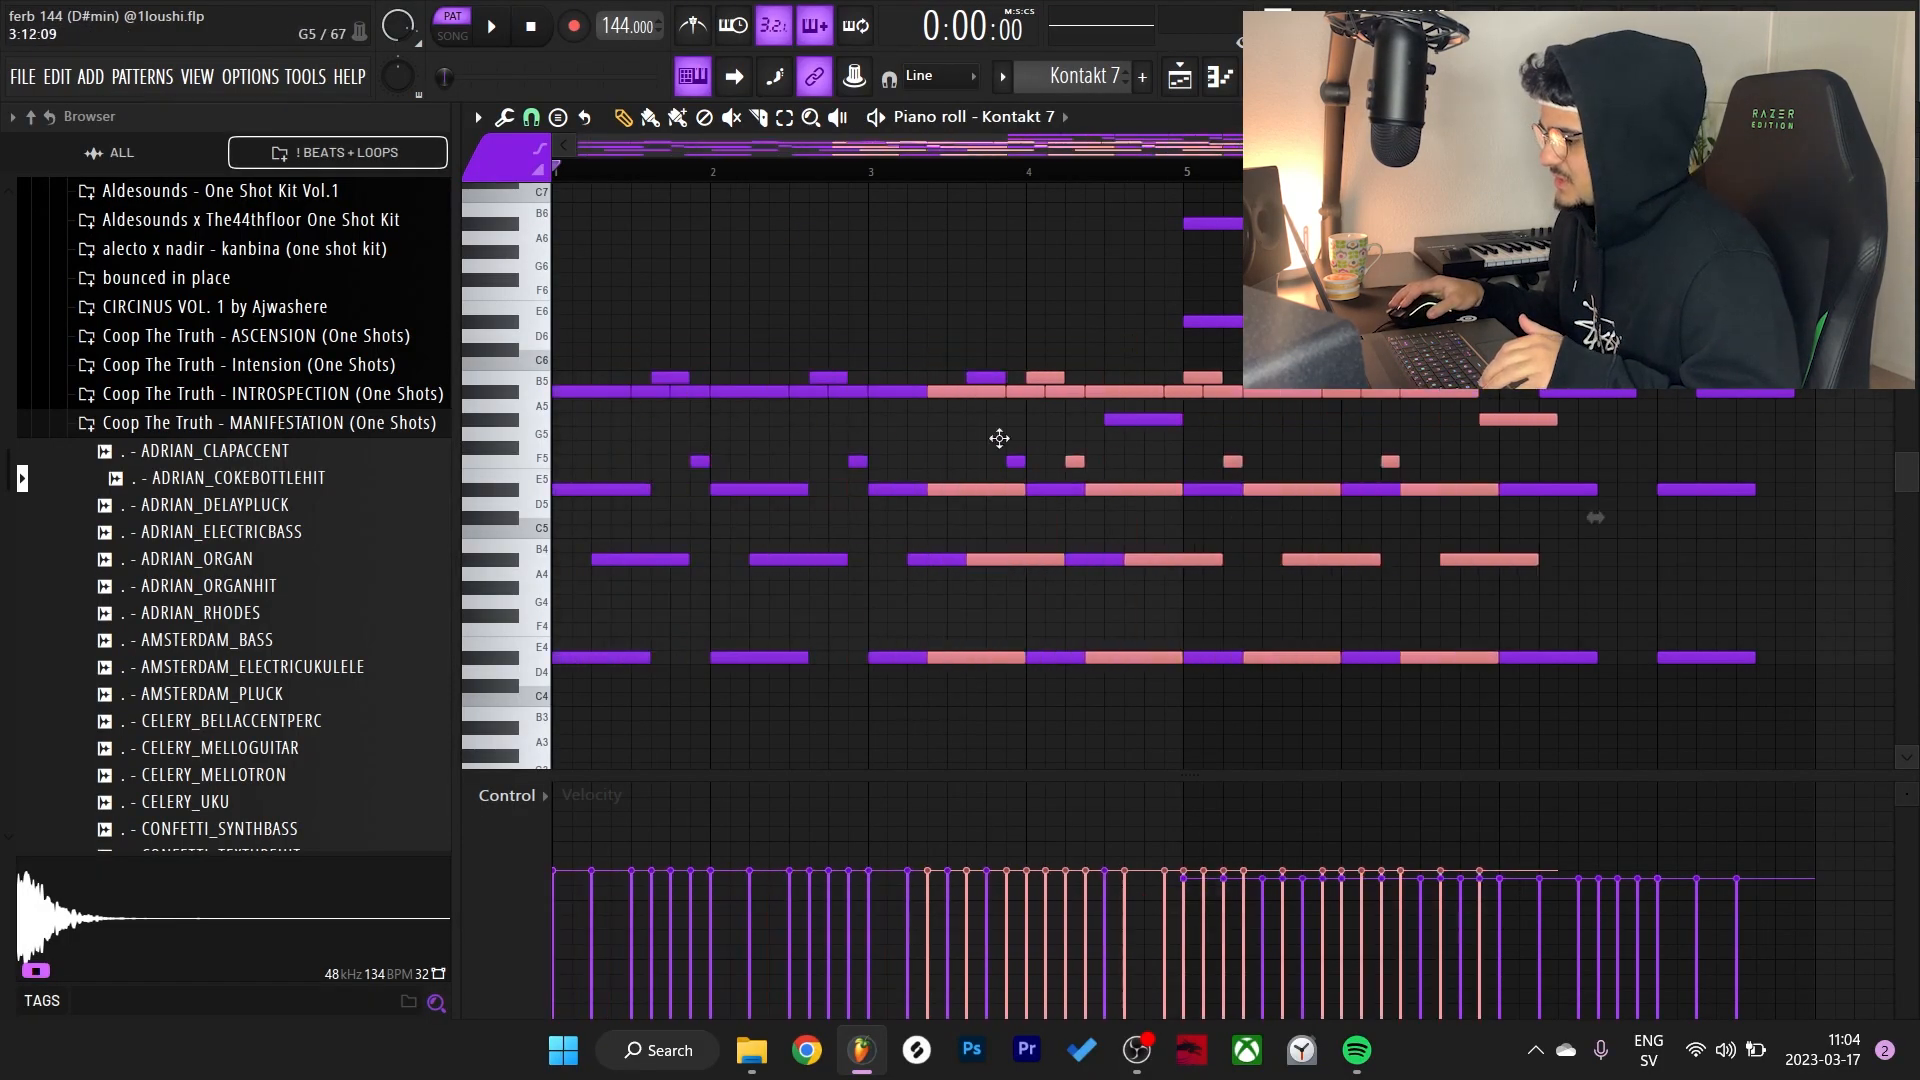
pyautogui.hotkey('ctrl', 'Up')
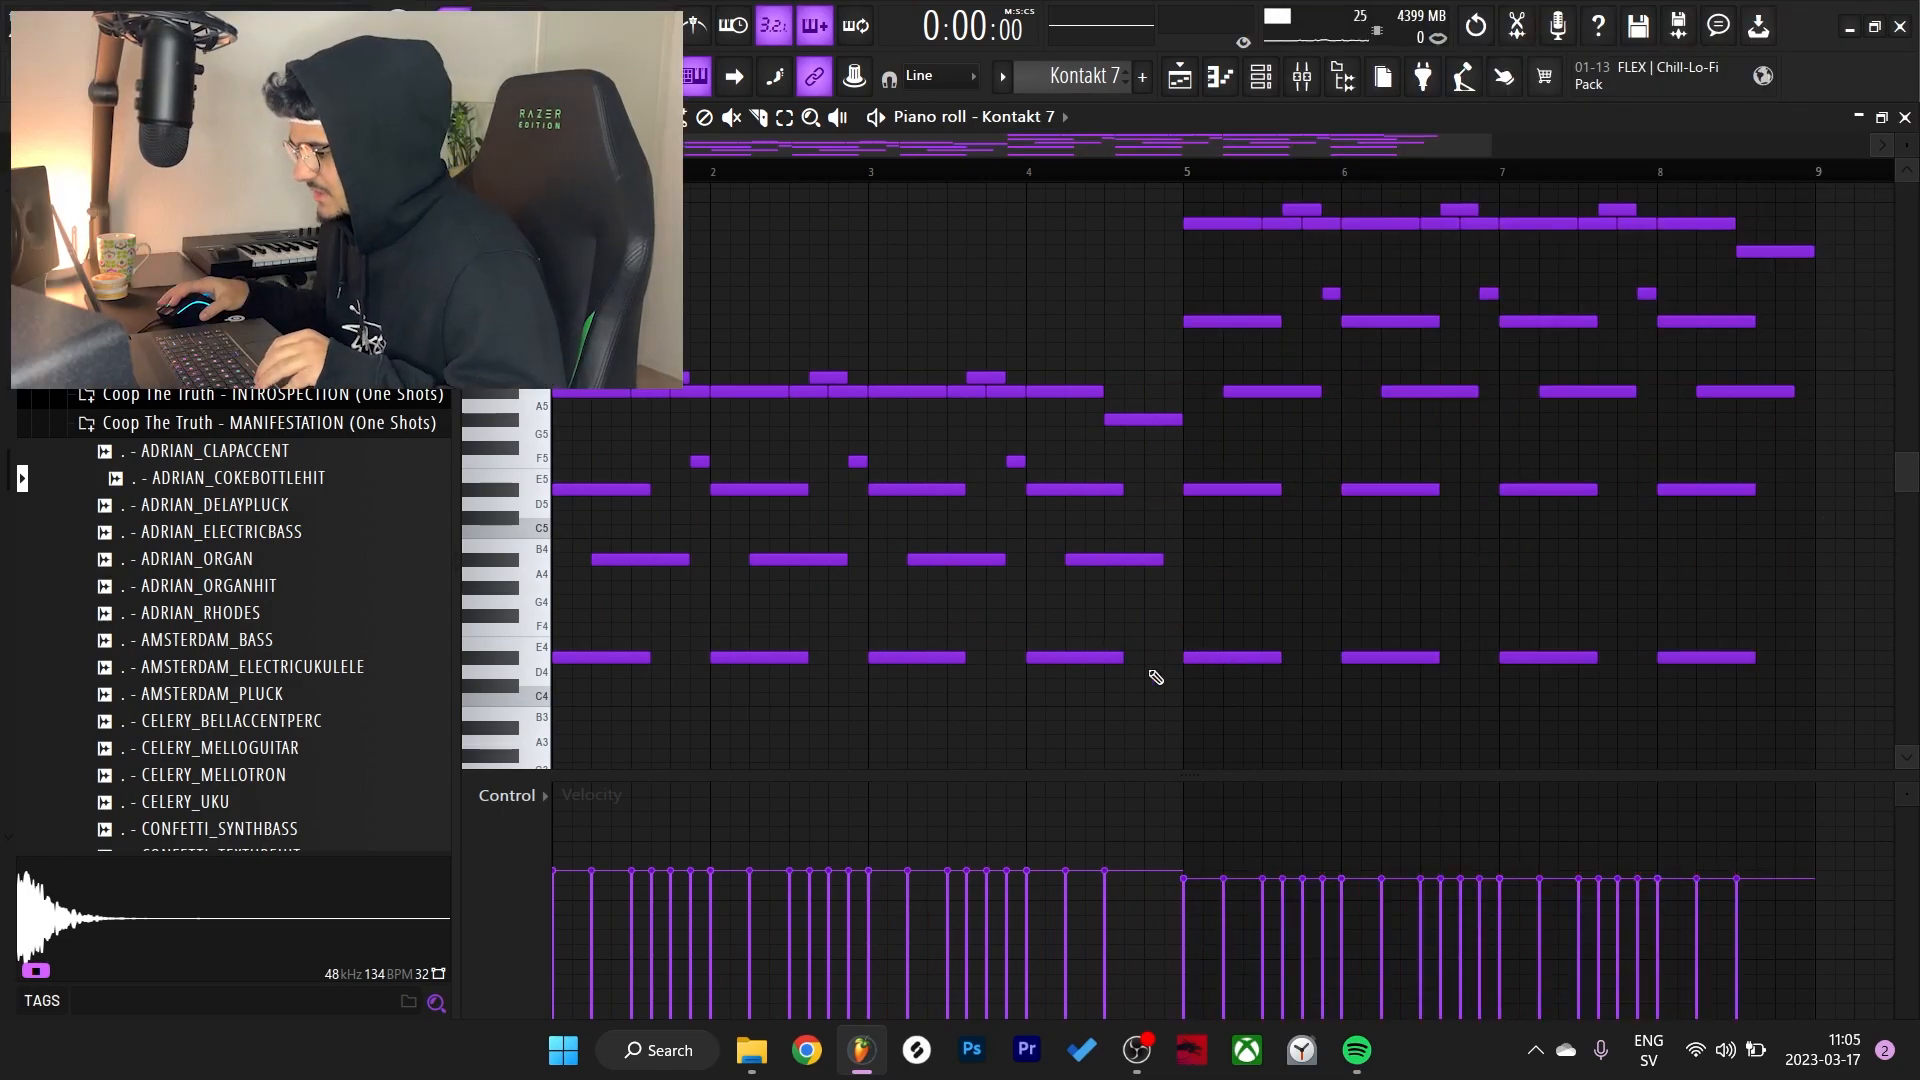
pyautogui.moveTo(1149, 676); pyautogui.dragTo(1231, 663)
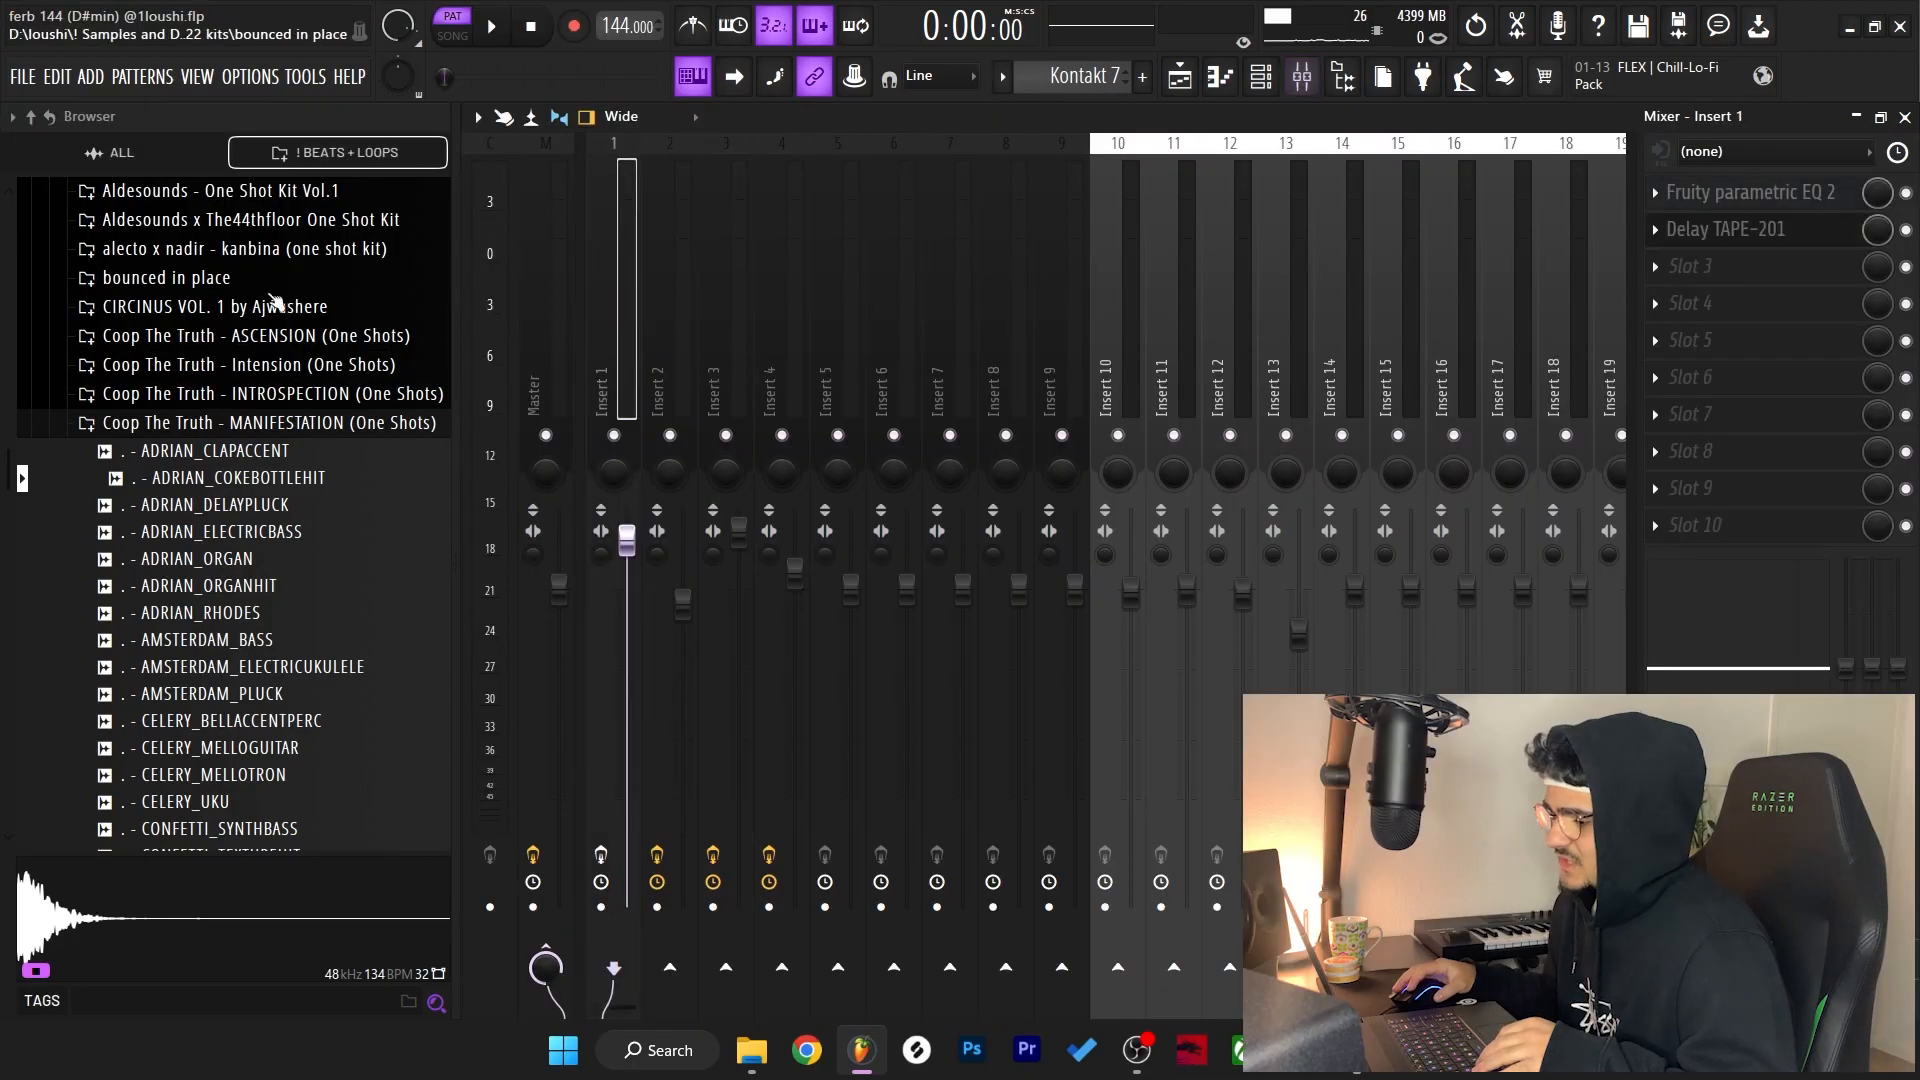
# Inspect the Fruity parametric EQ 2 and Delay TAPE-201 effects on mixer Insert 1, and return to the playlist
pyautogui.click(1740, 196)
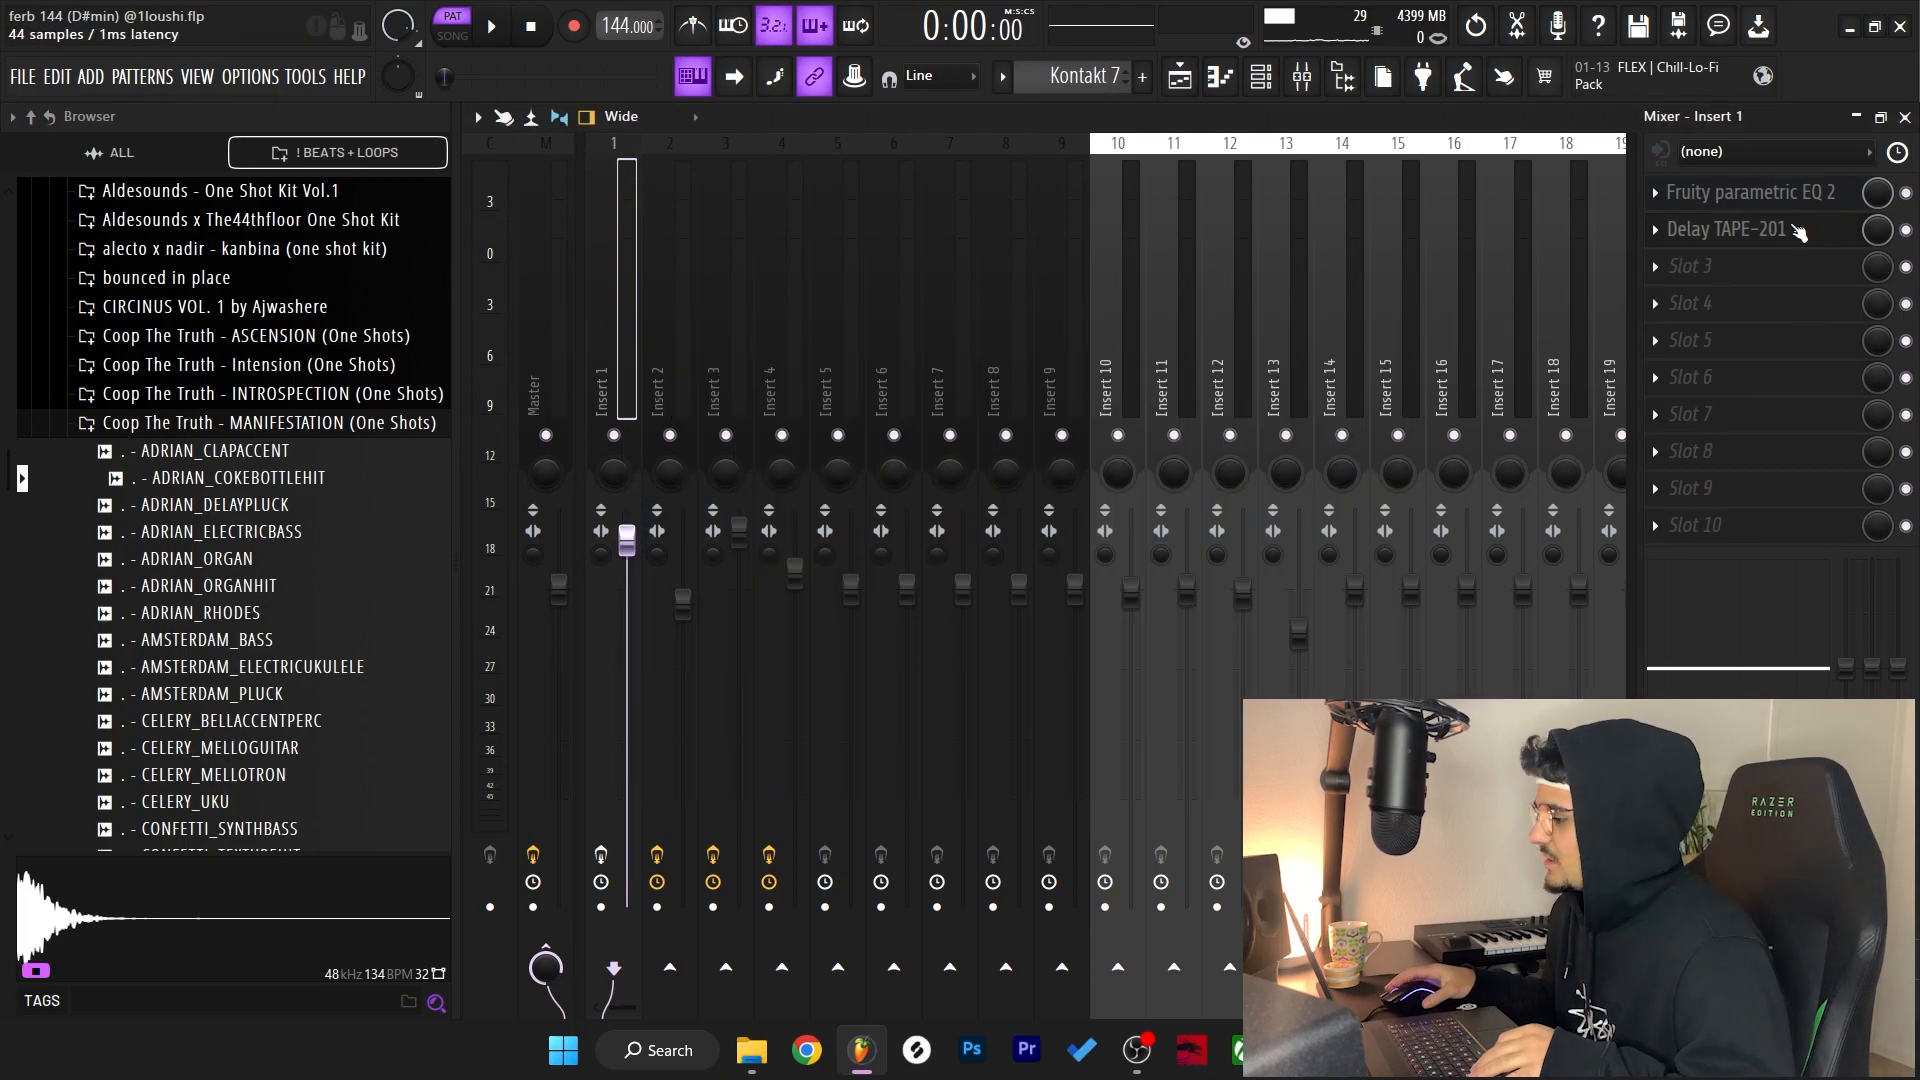
pyautogui.click(1798, 230)
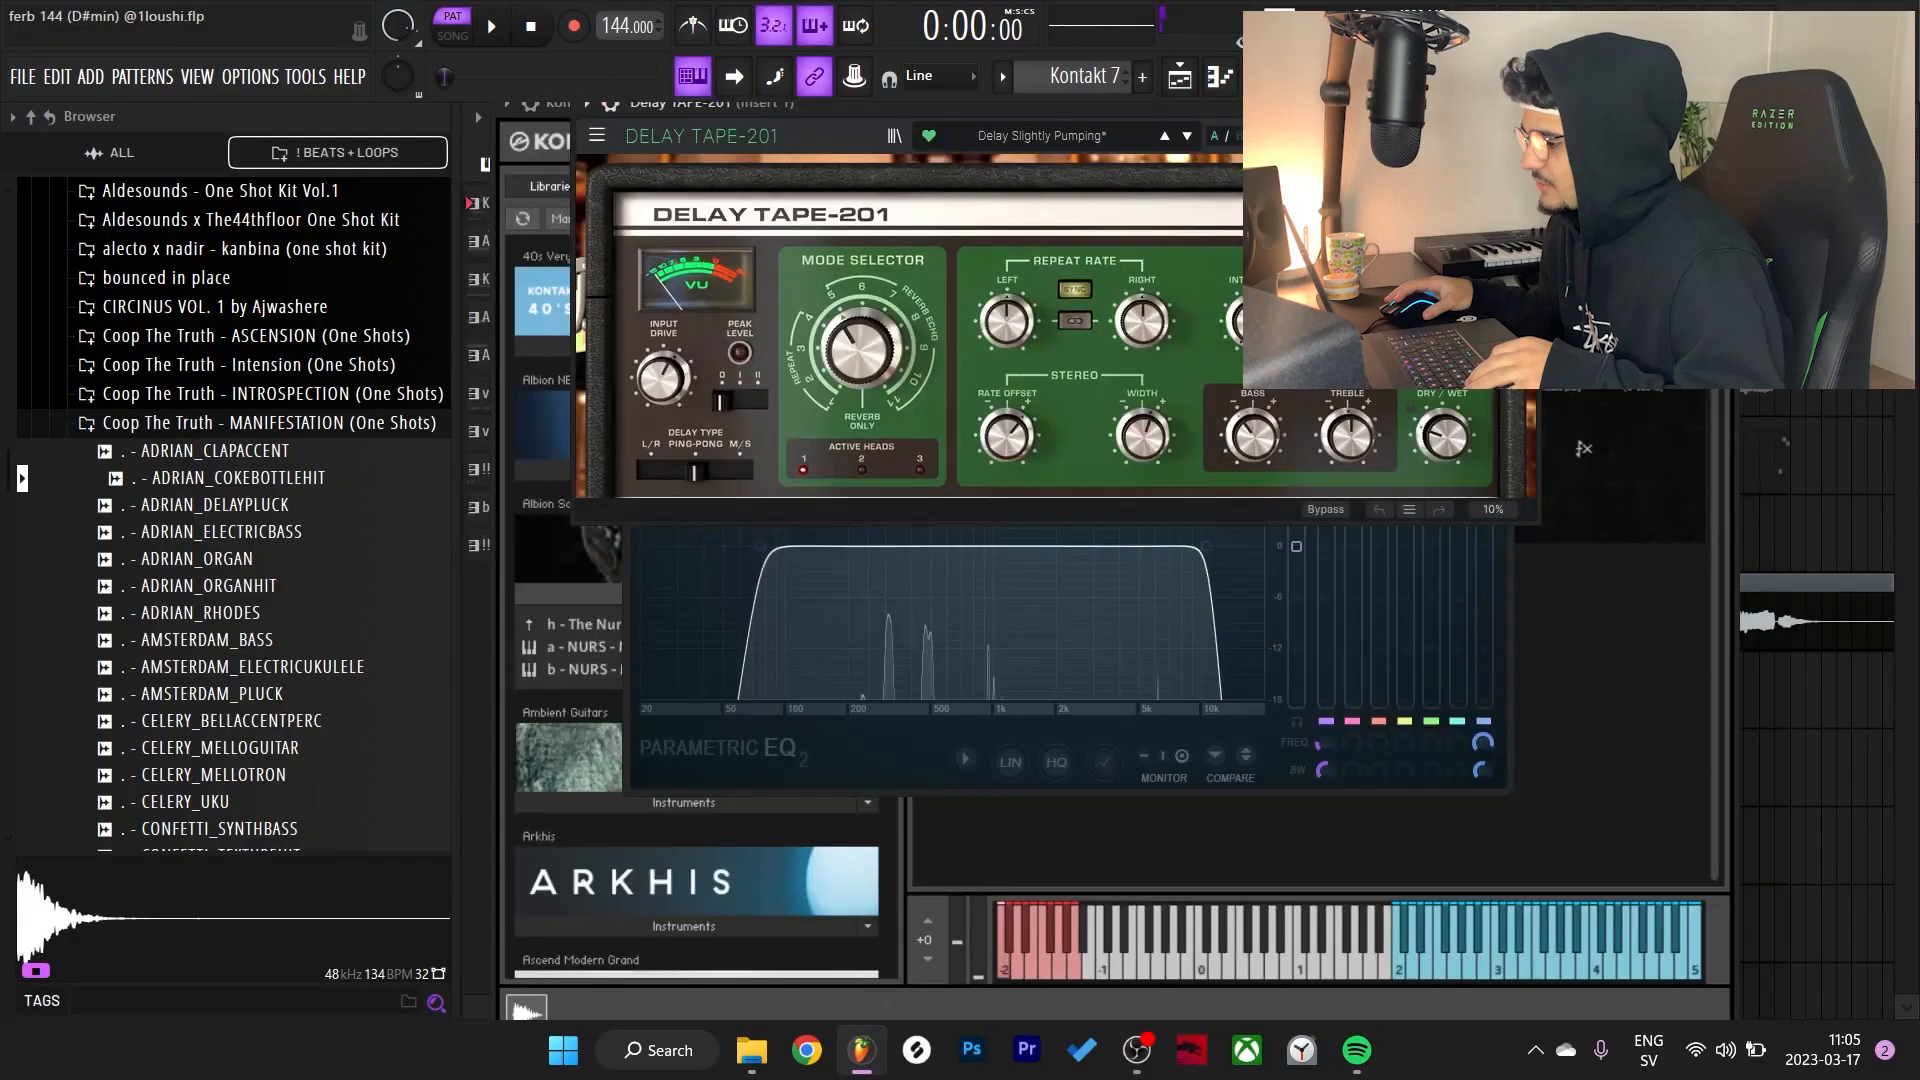
pyautogui.press('F5')
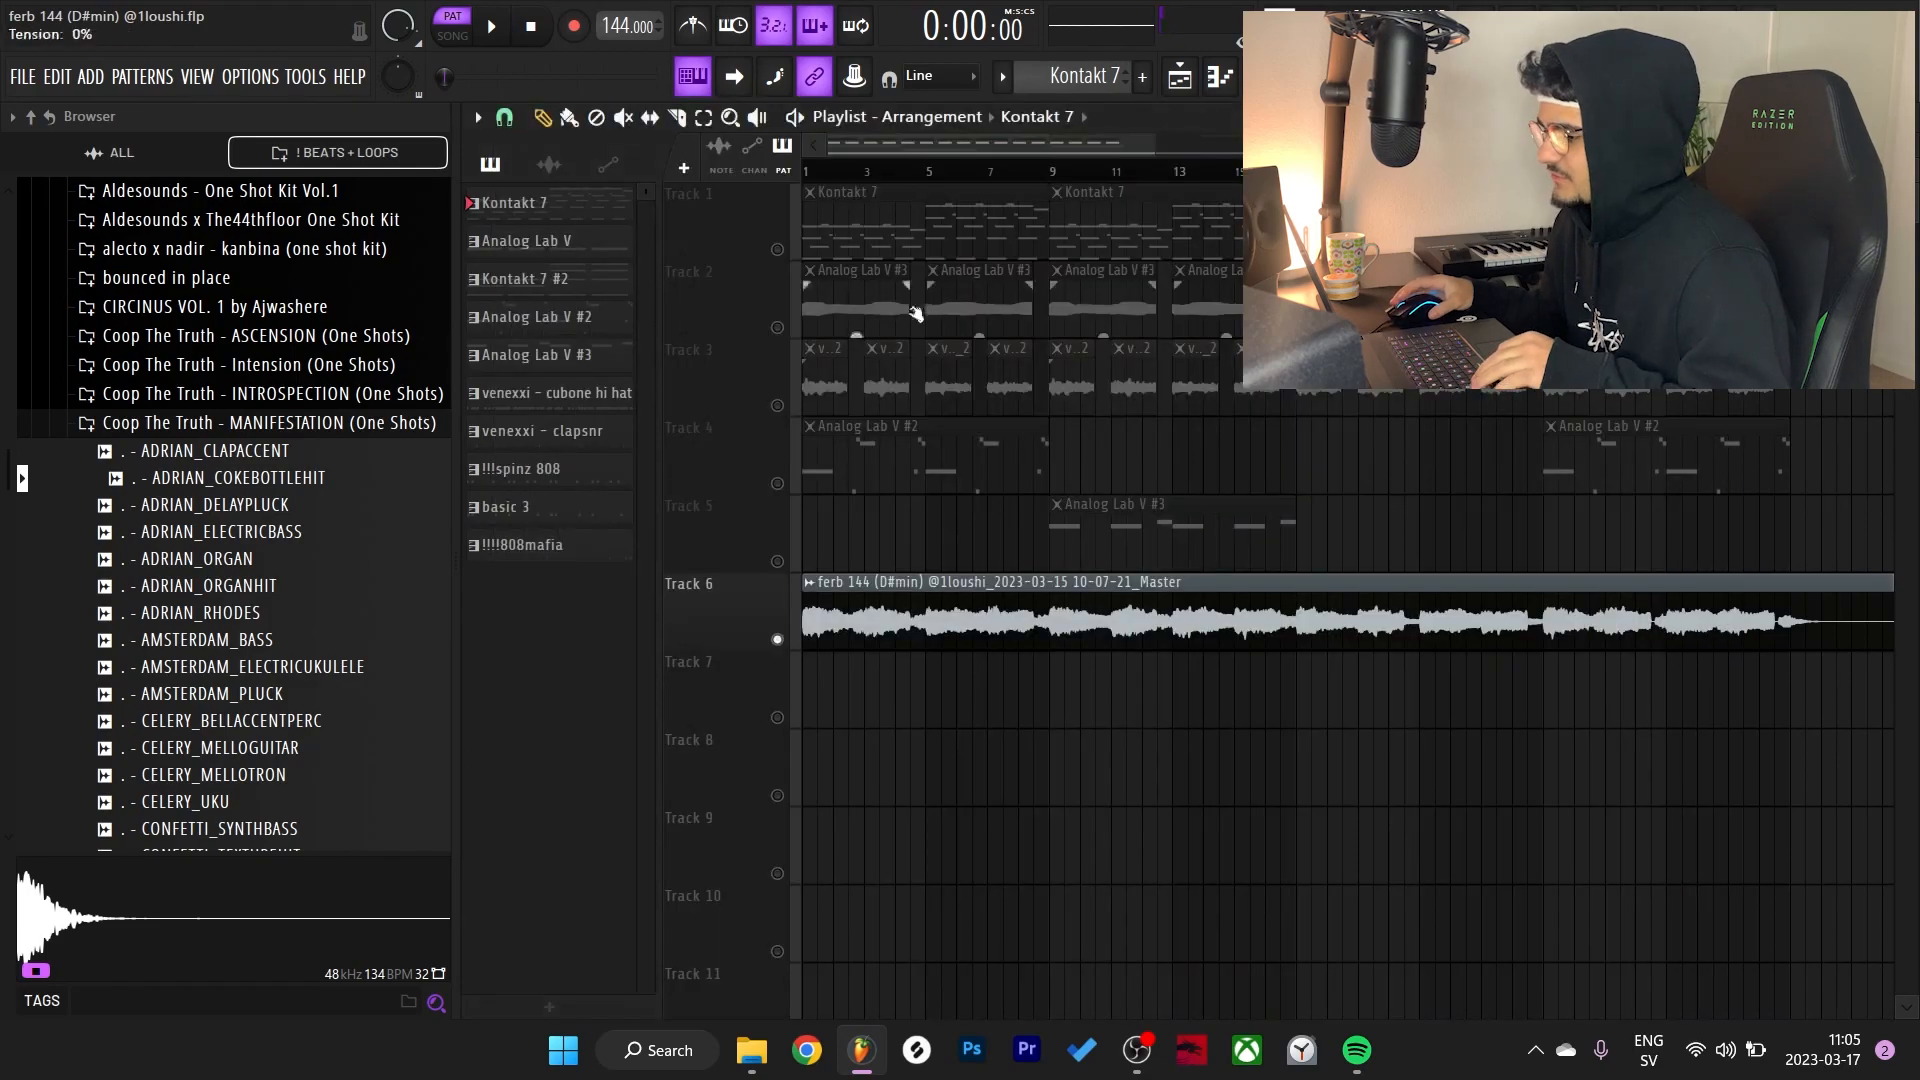
# Inspect the preset loaded in the Analog Lab V channel and play its pattern of D#4 notes
pyautogui.click(575, 262)
pyautogui.click(1260, 76)
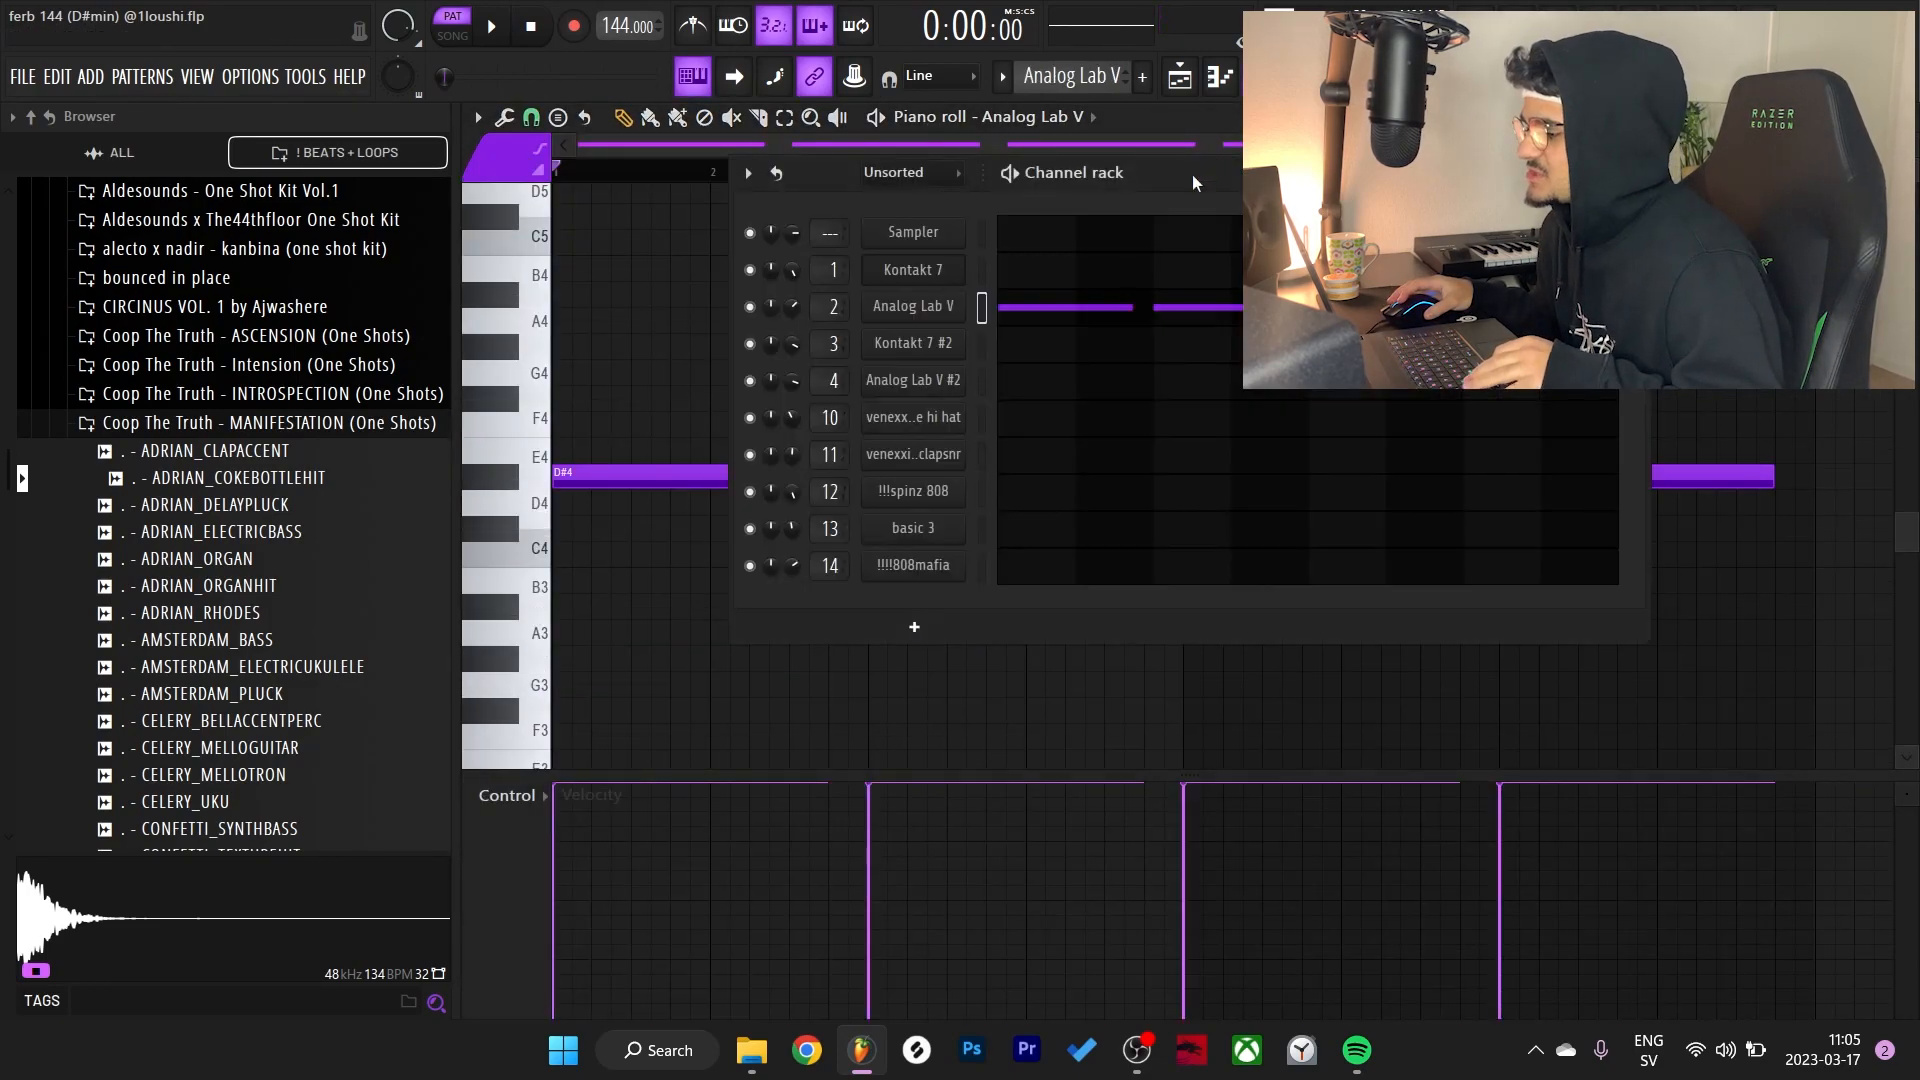
pyautogui.click(912, 306)
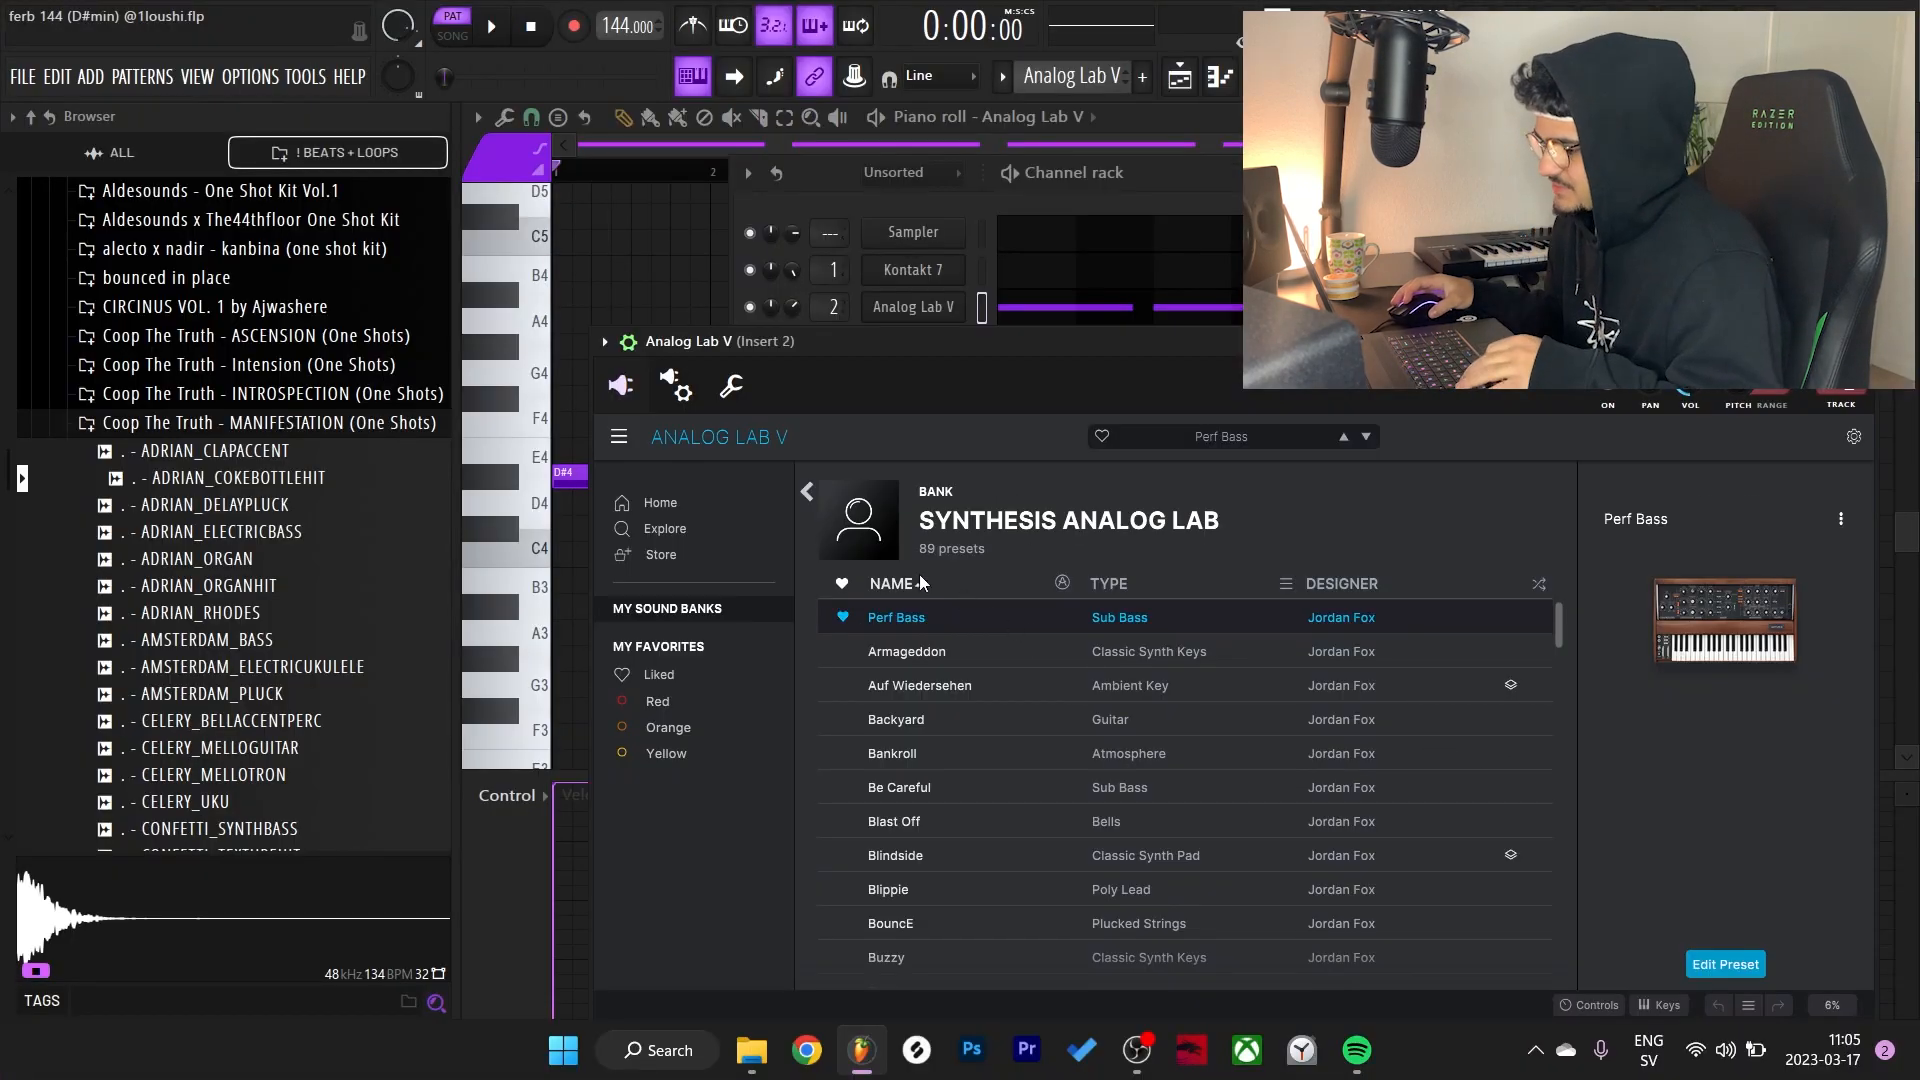
pyautogui.rightClick(633, 306)
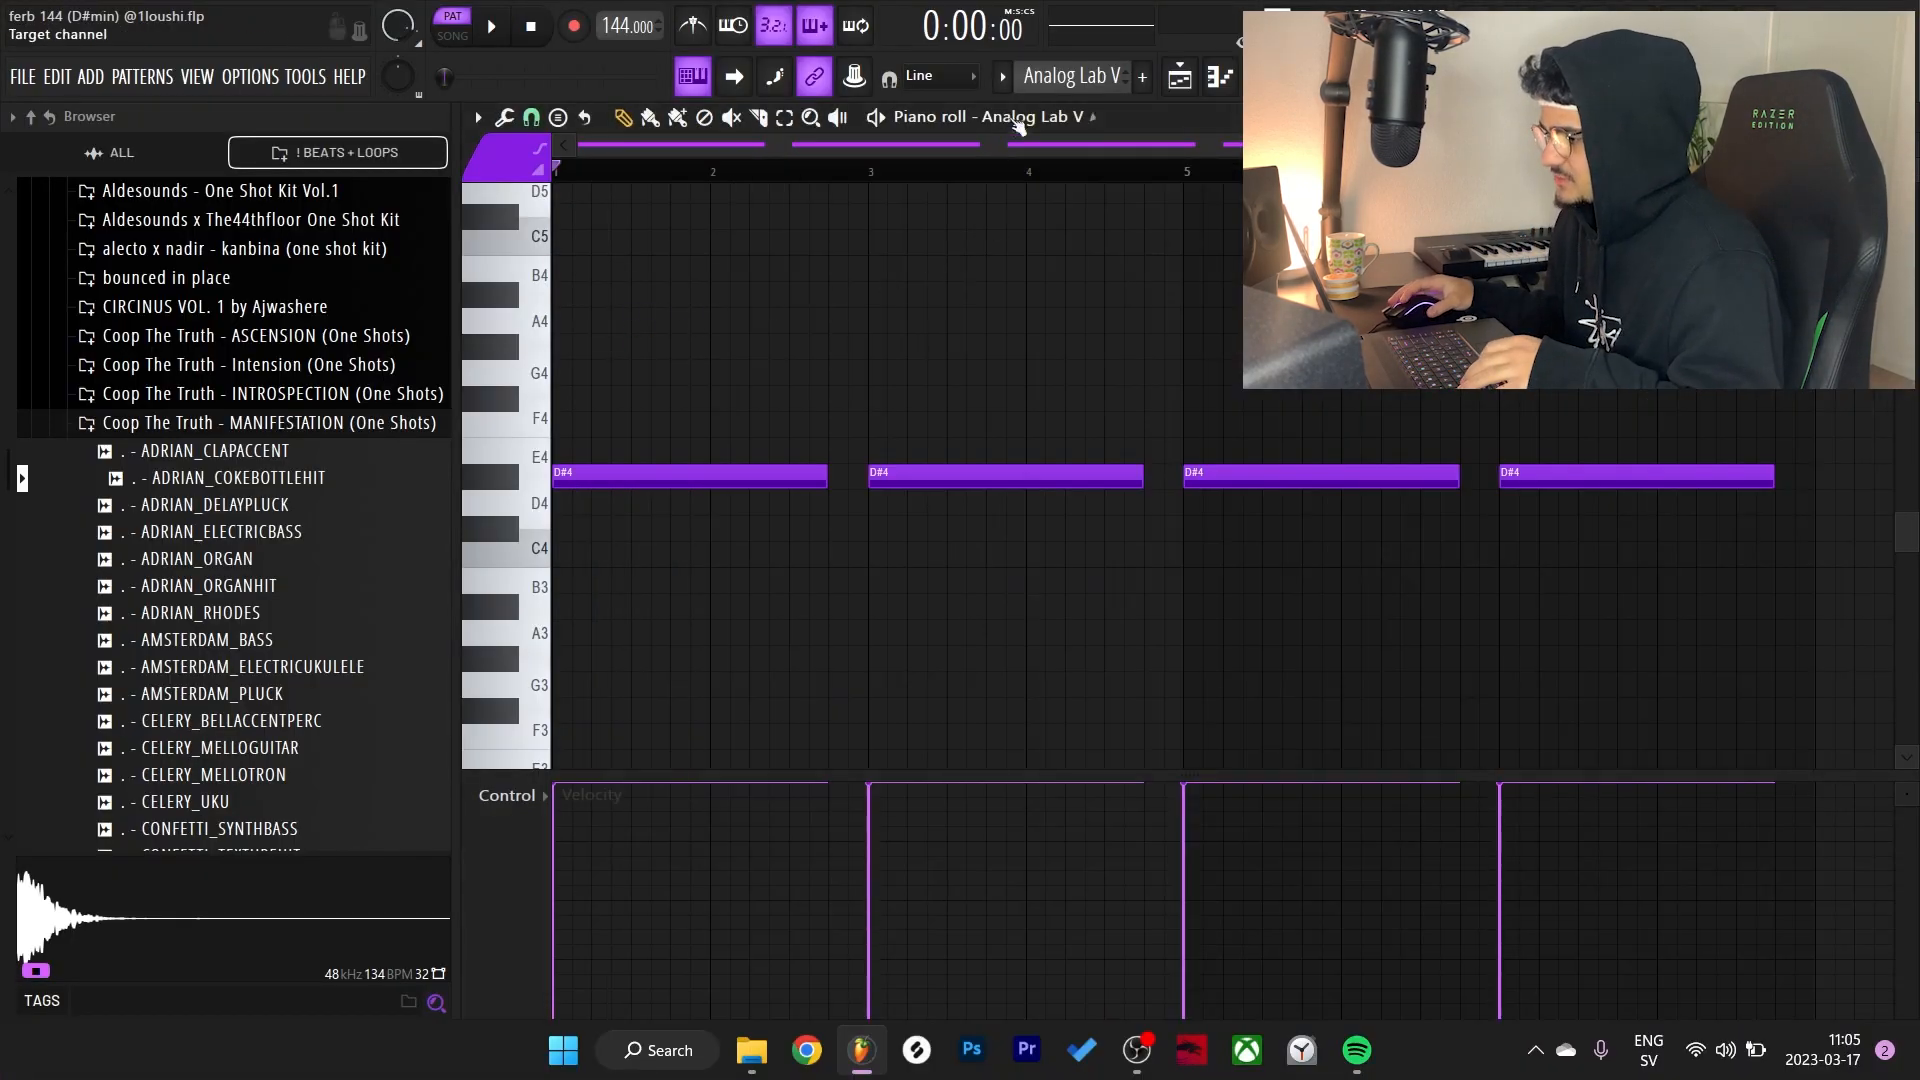
pyautogui.press('space')
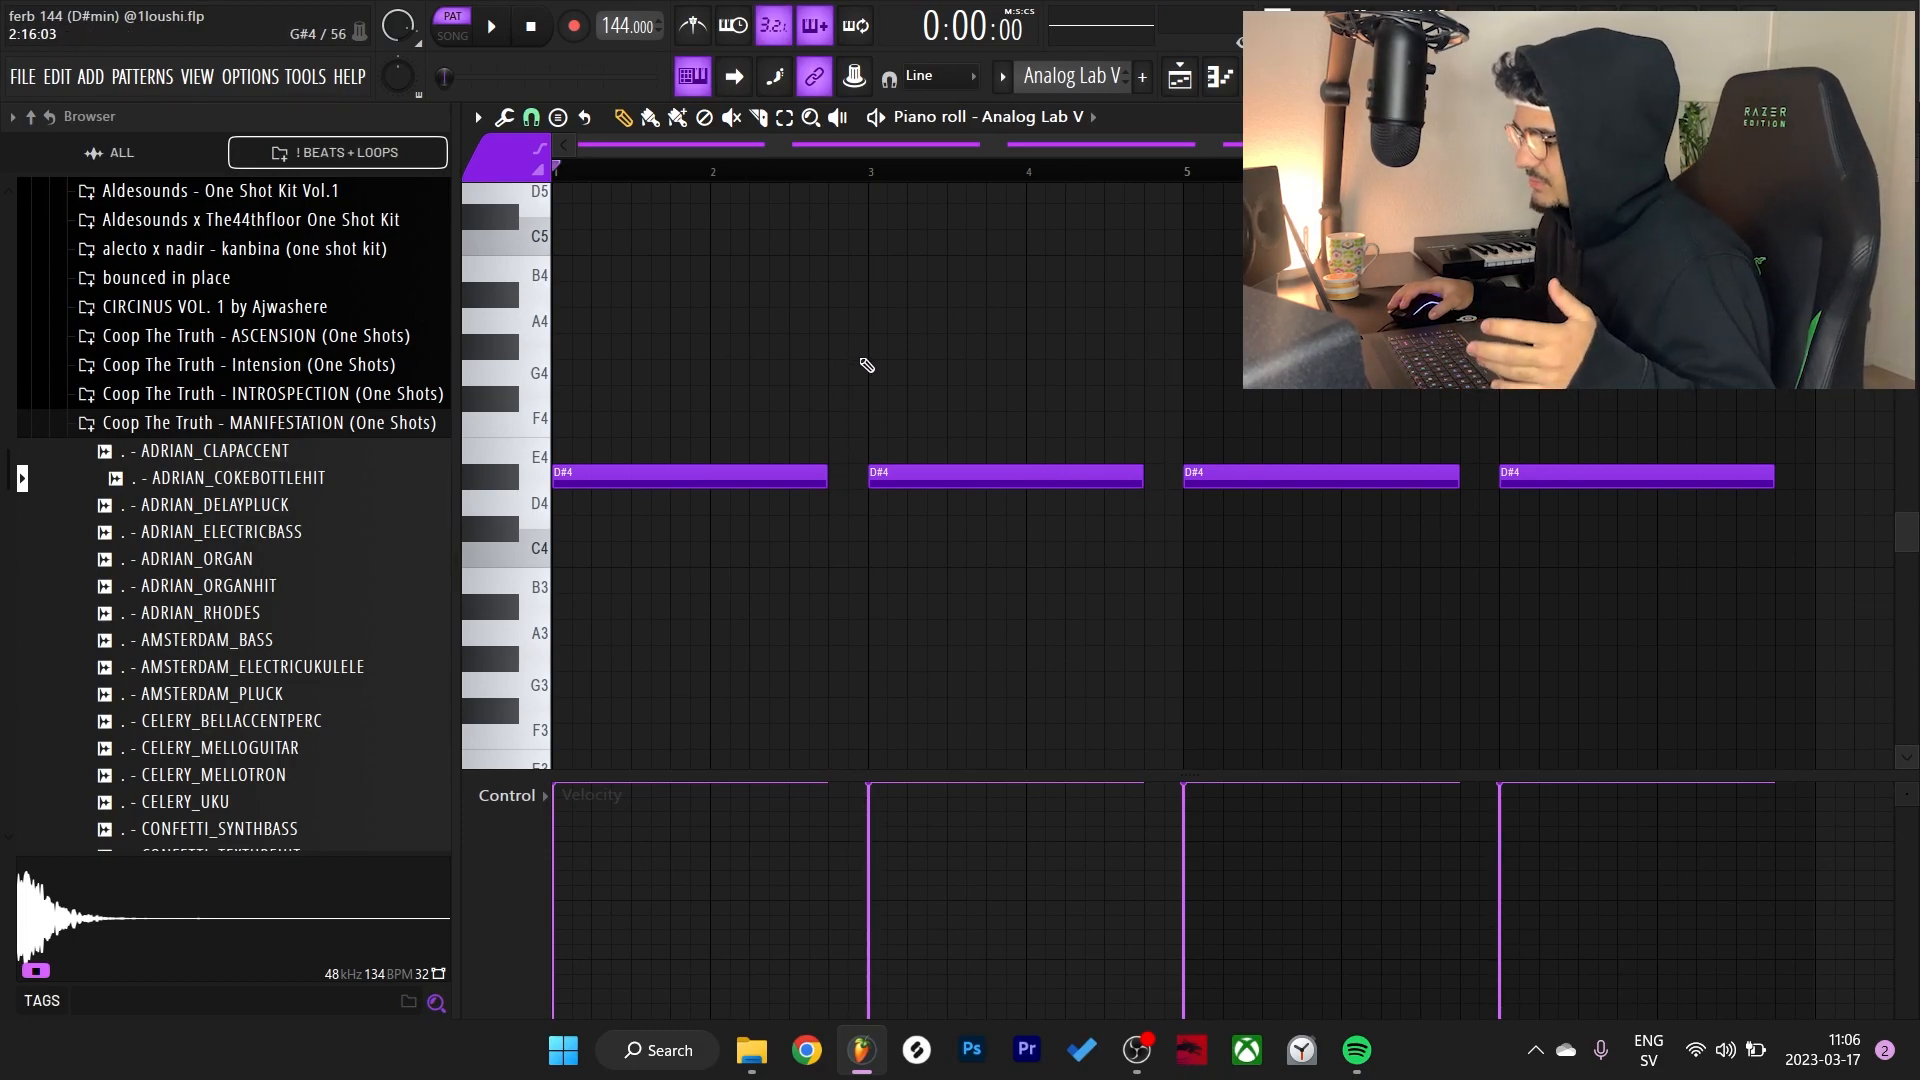
# Examine the Analog Lab V #3 audio clips on playlist Track 2
pyautogui.click(769, 170)
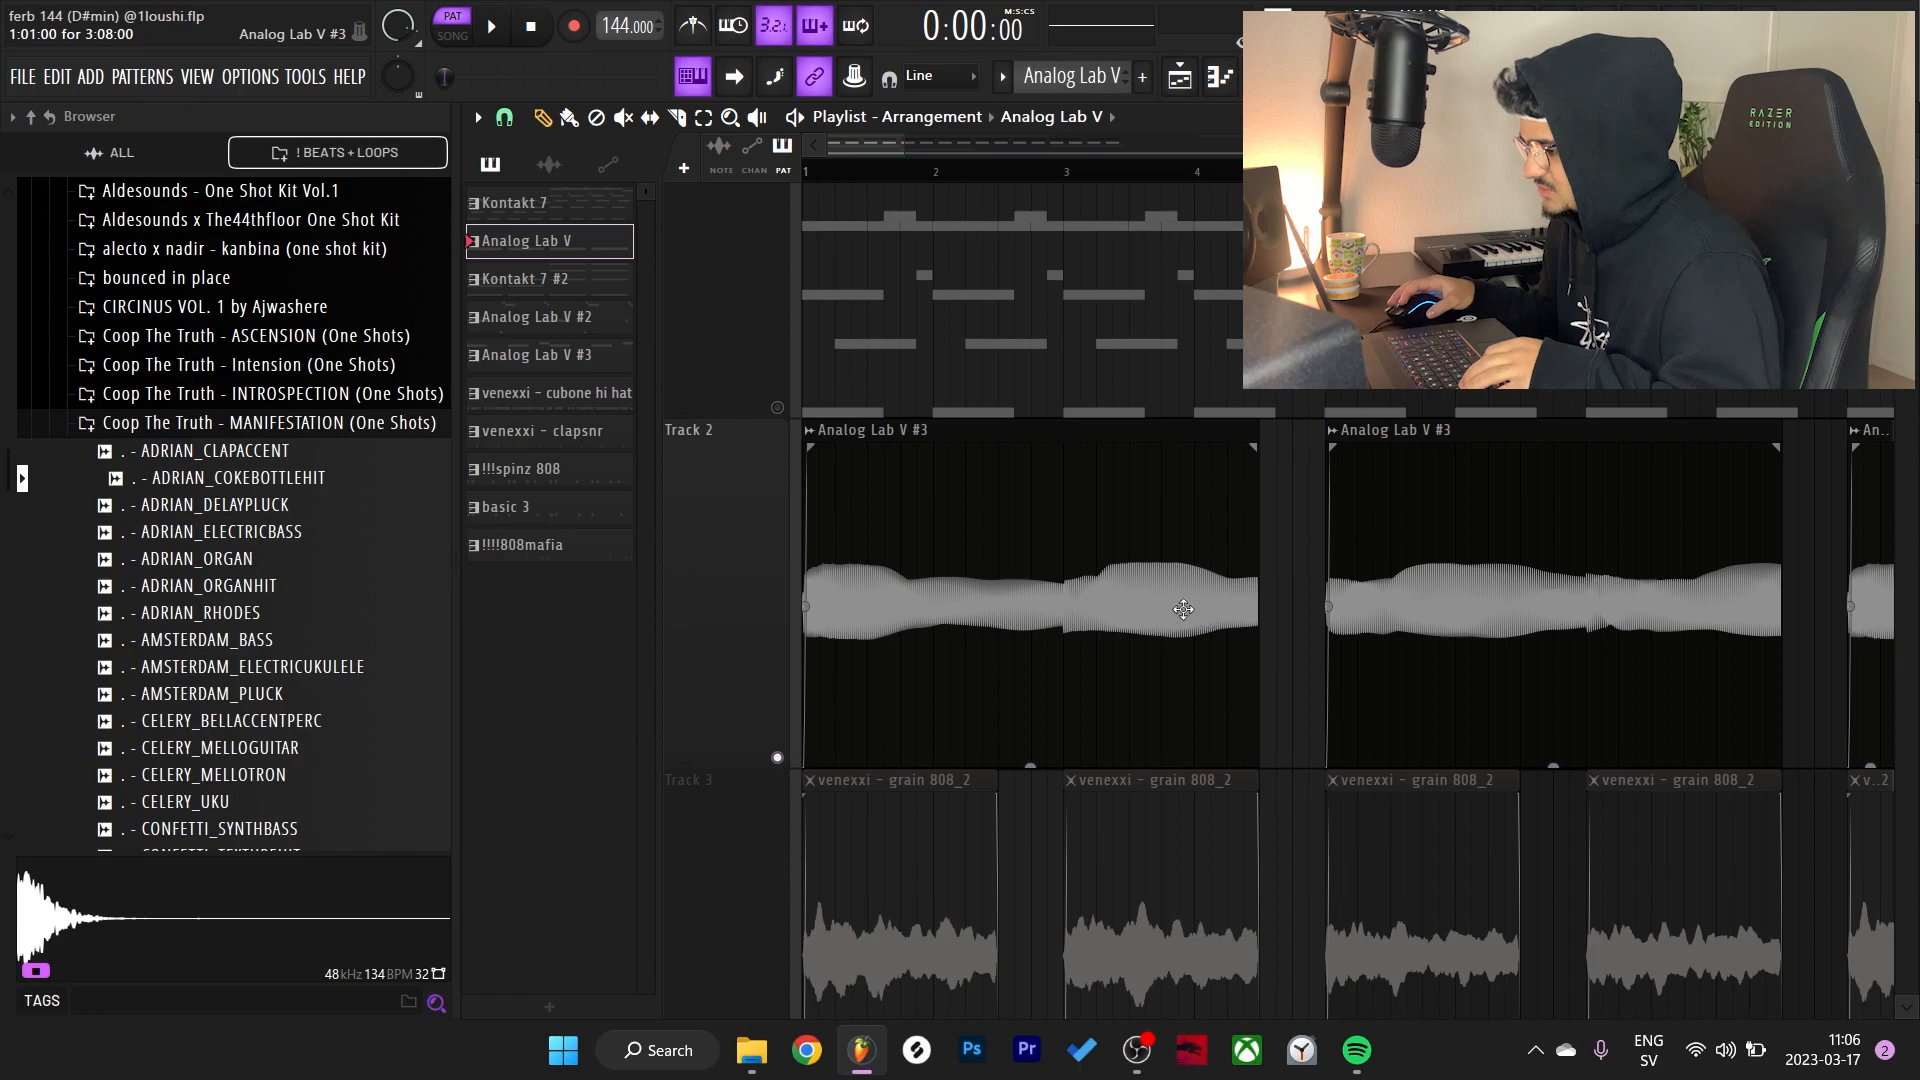
pyautogui.moveTo(1327, 448)
pyautogui.mouseDown()
pyautogui.moveTo(1295, 443)
pyautogui.moveTo(1327, 444)
pyautogui.mouseUp()
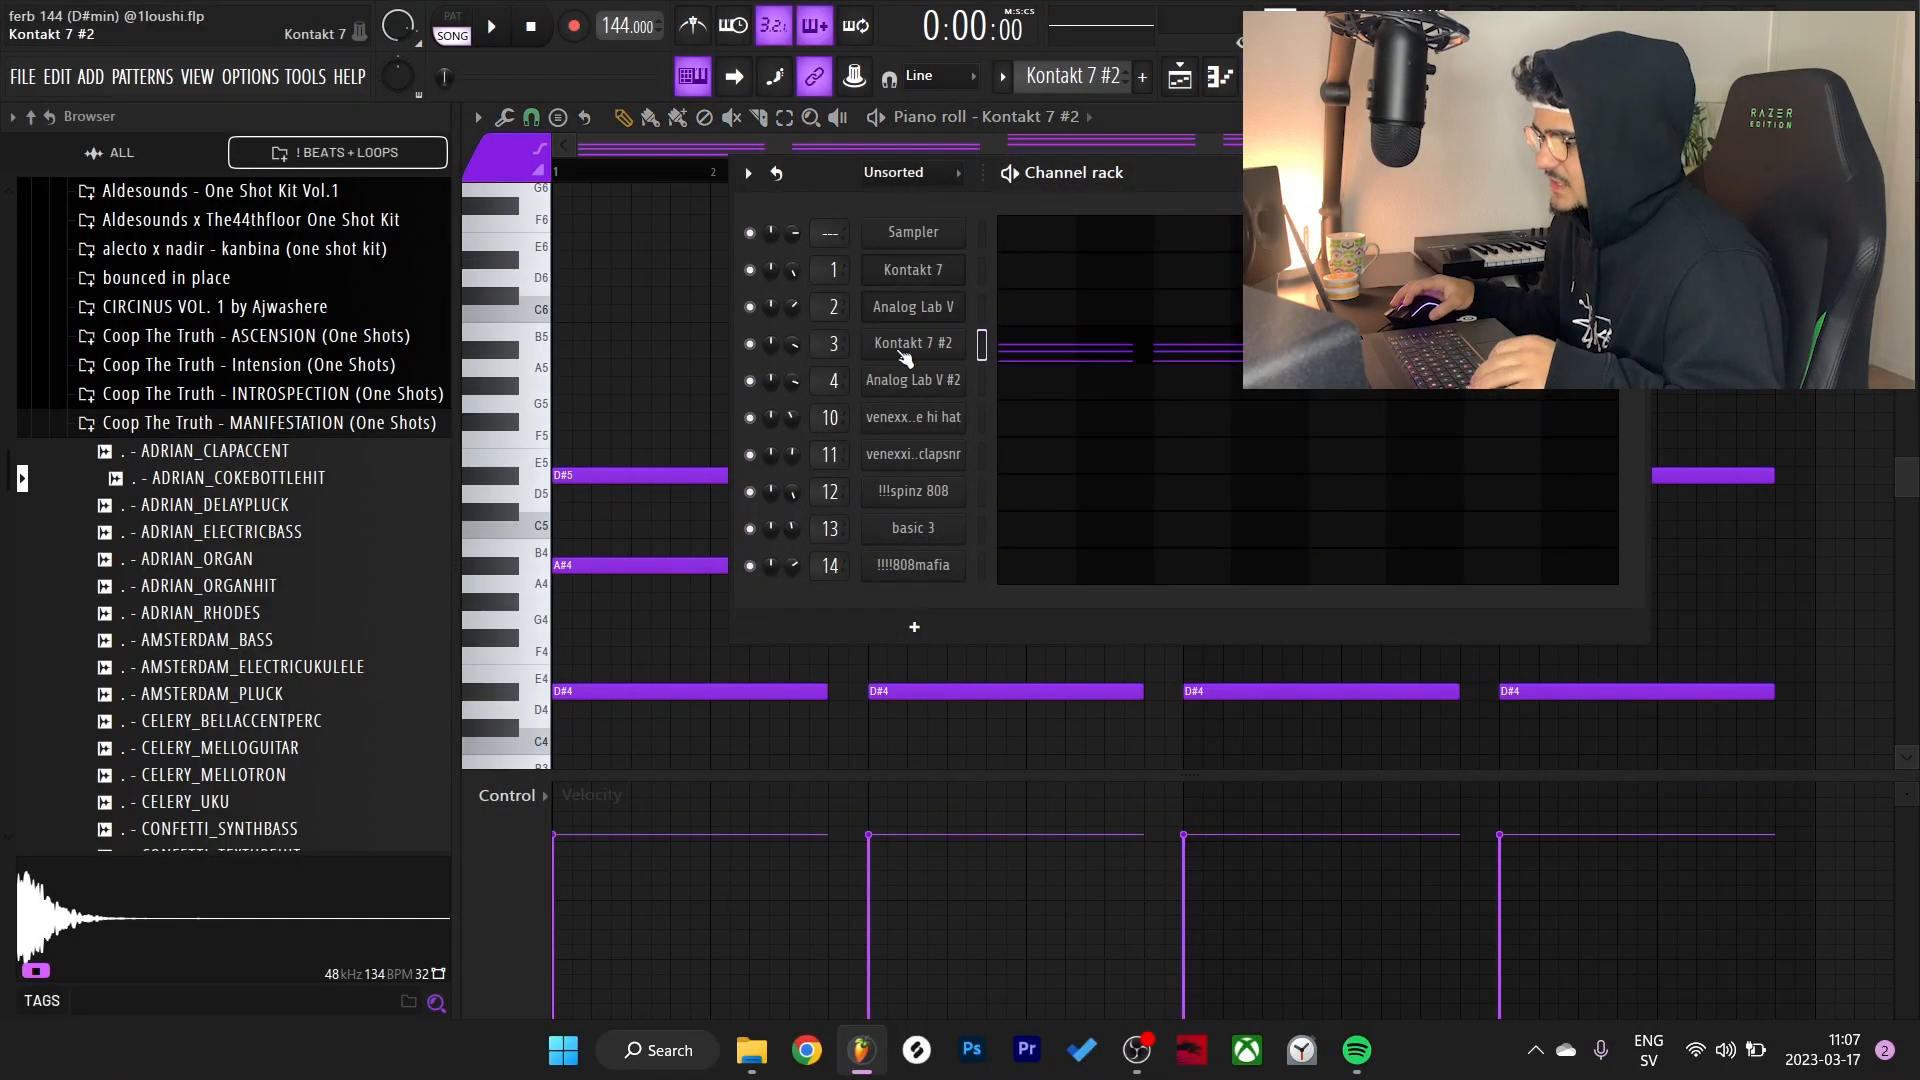
# Inspect the Kontakt 7 #2 instrument and notes, and view its Insert 3 effects, including the Portal preset list
pyautogui.click(902, 350)
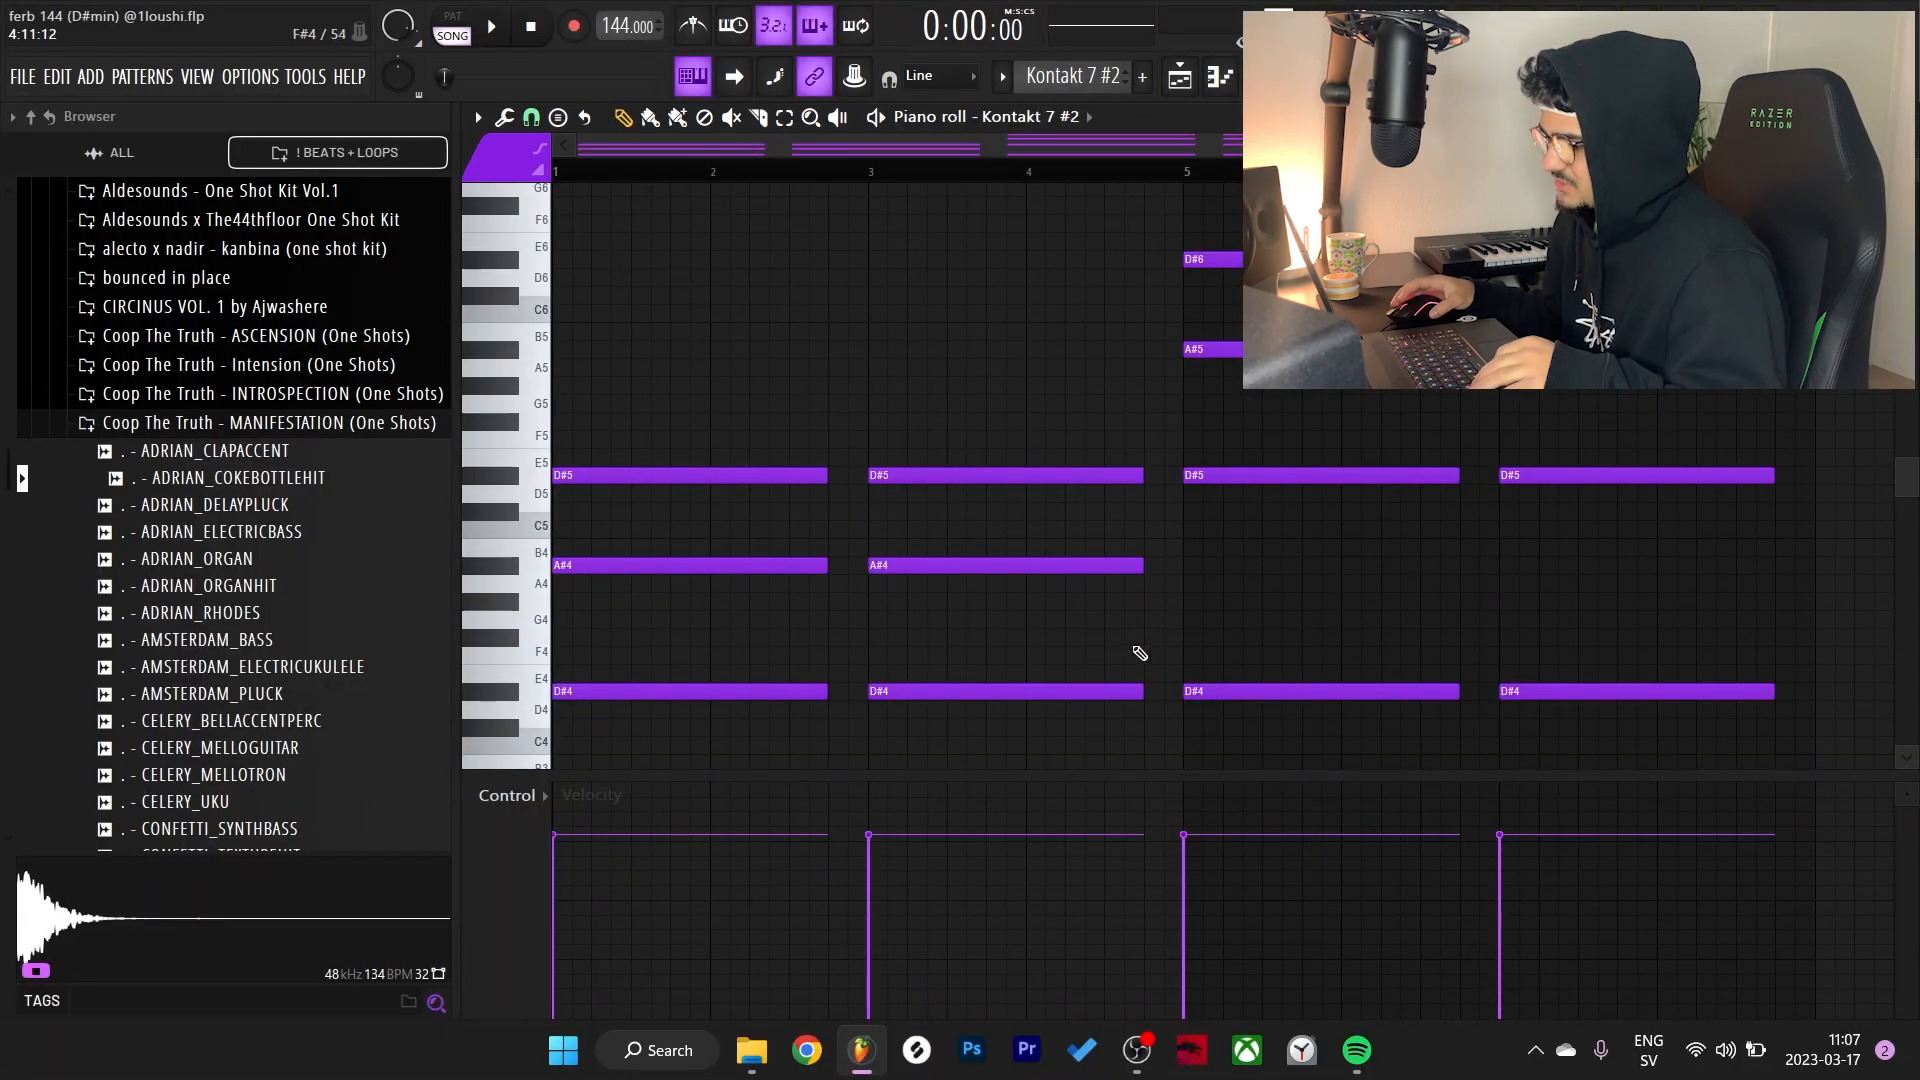
pyautogui.moveTo(1035, 716); pyautogui.dragTo(543, 418)
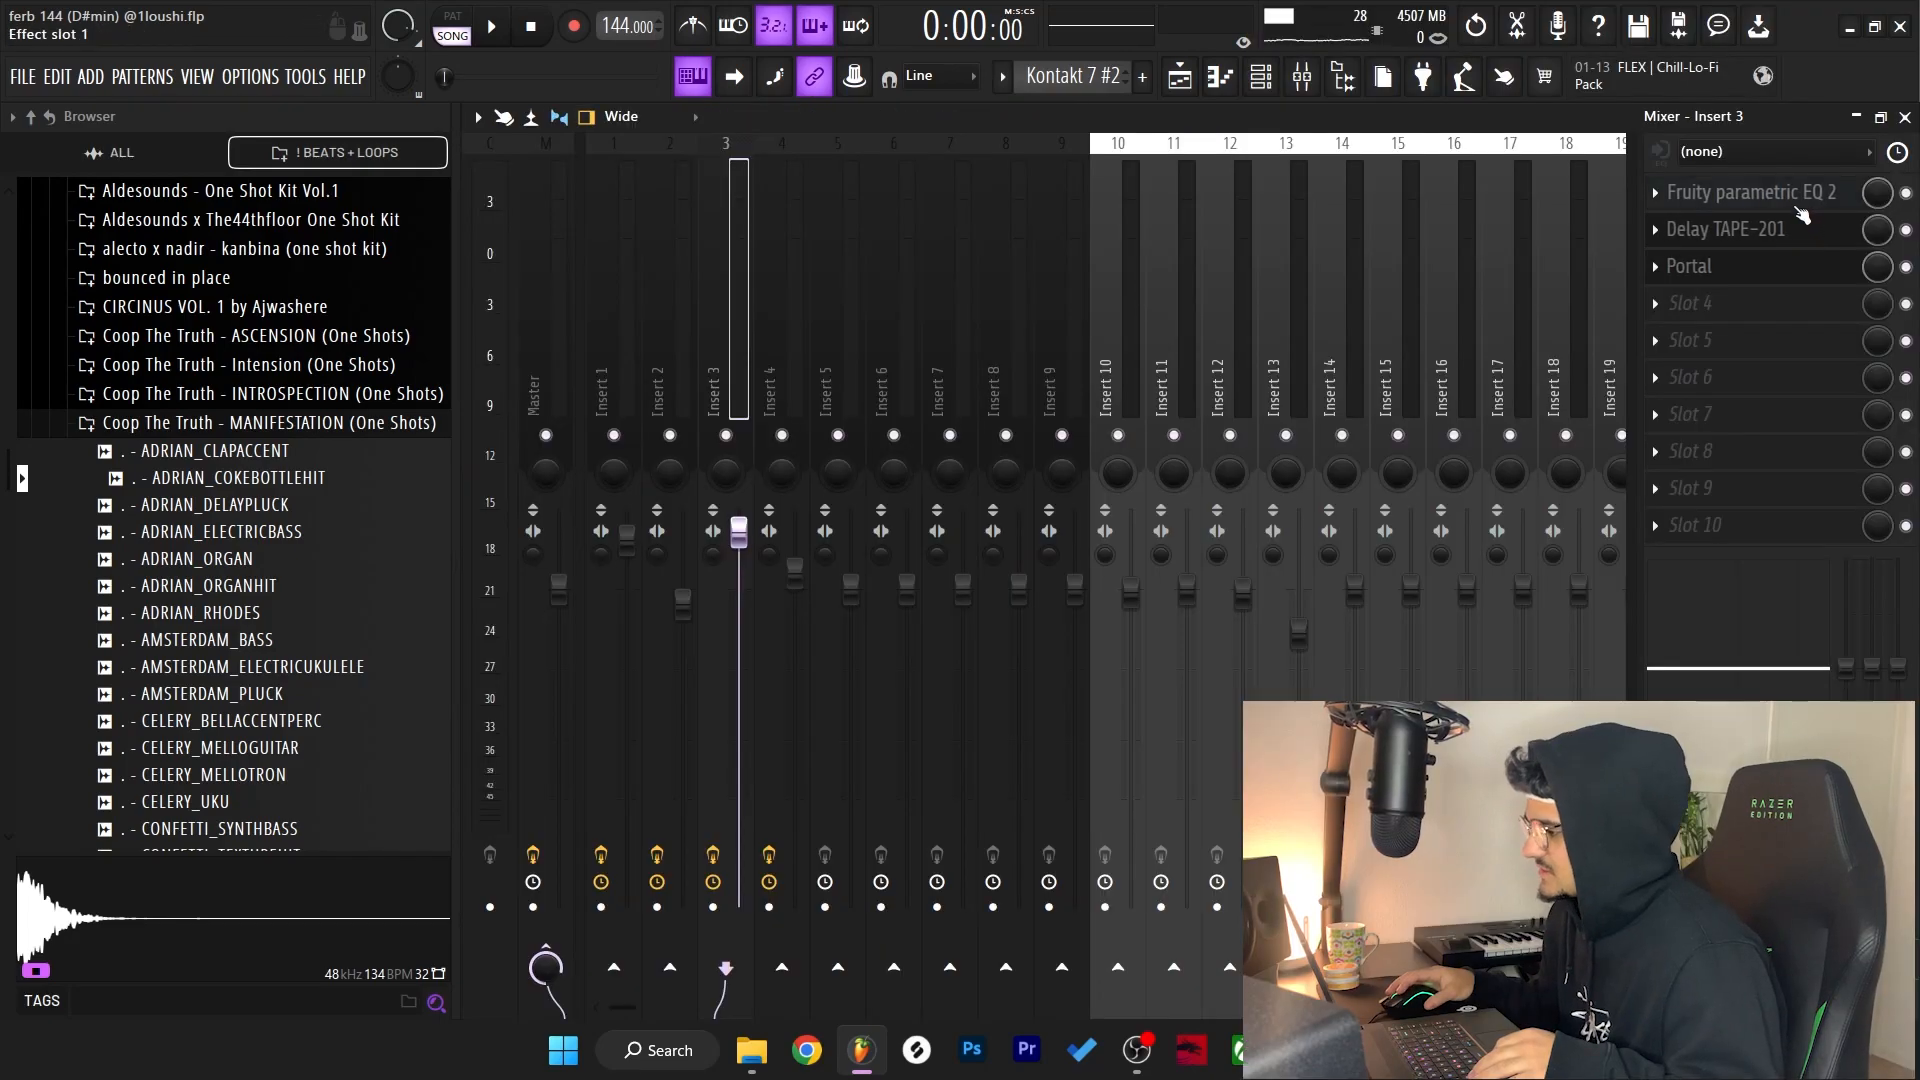
pyautogui.click(1798, 206)
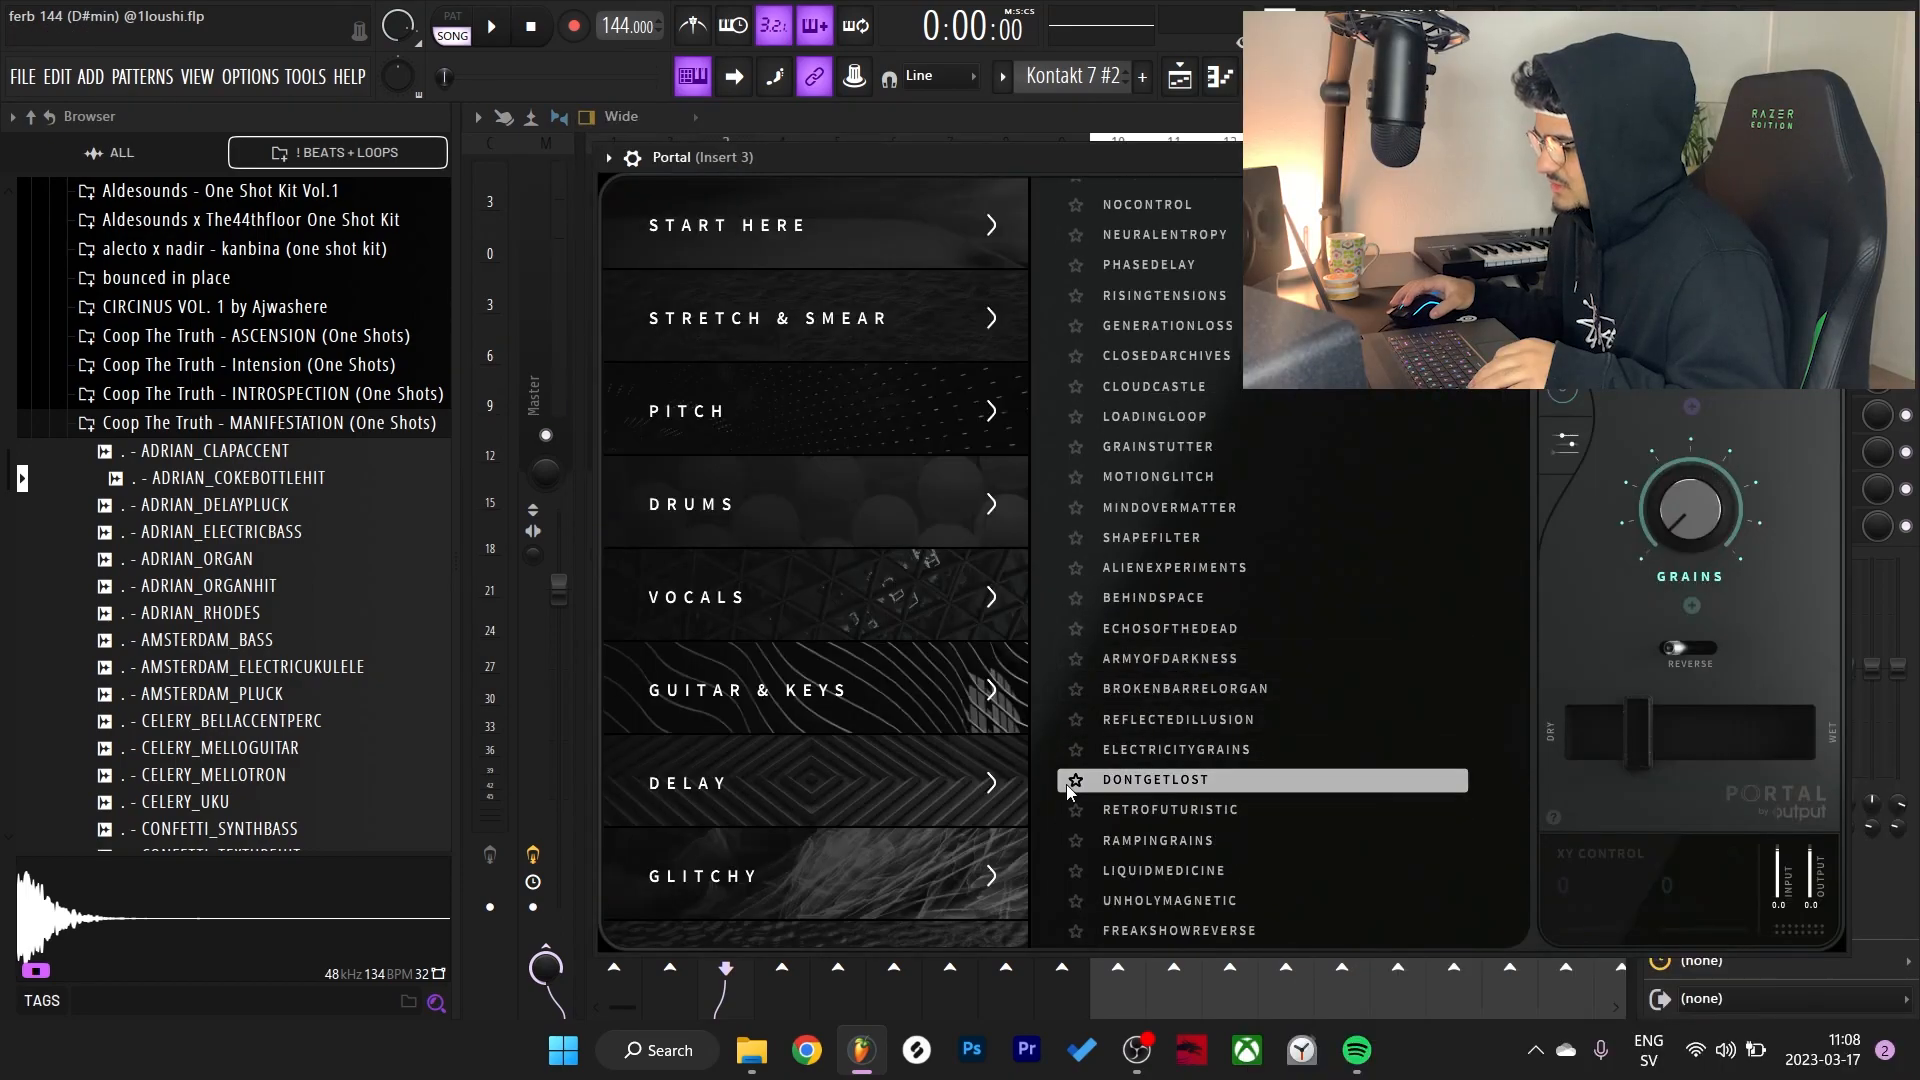
pyautogui.scroll(-10, 769, 427)
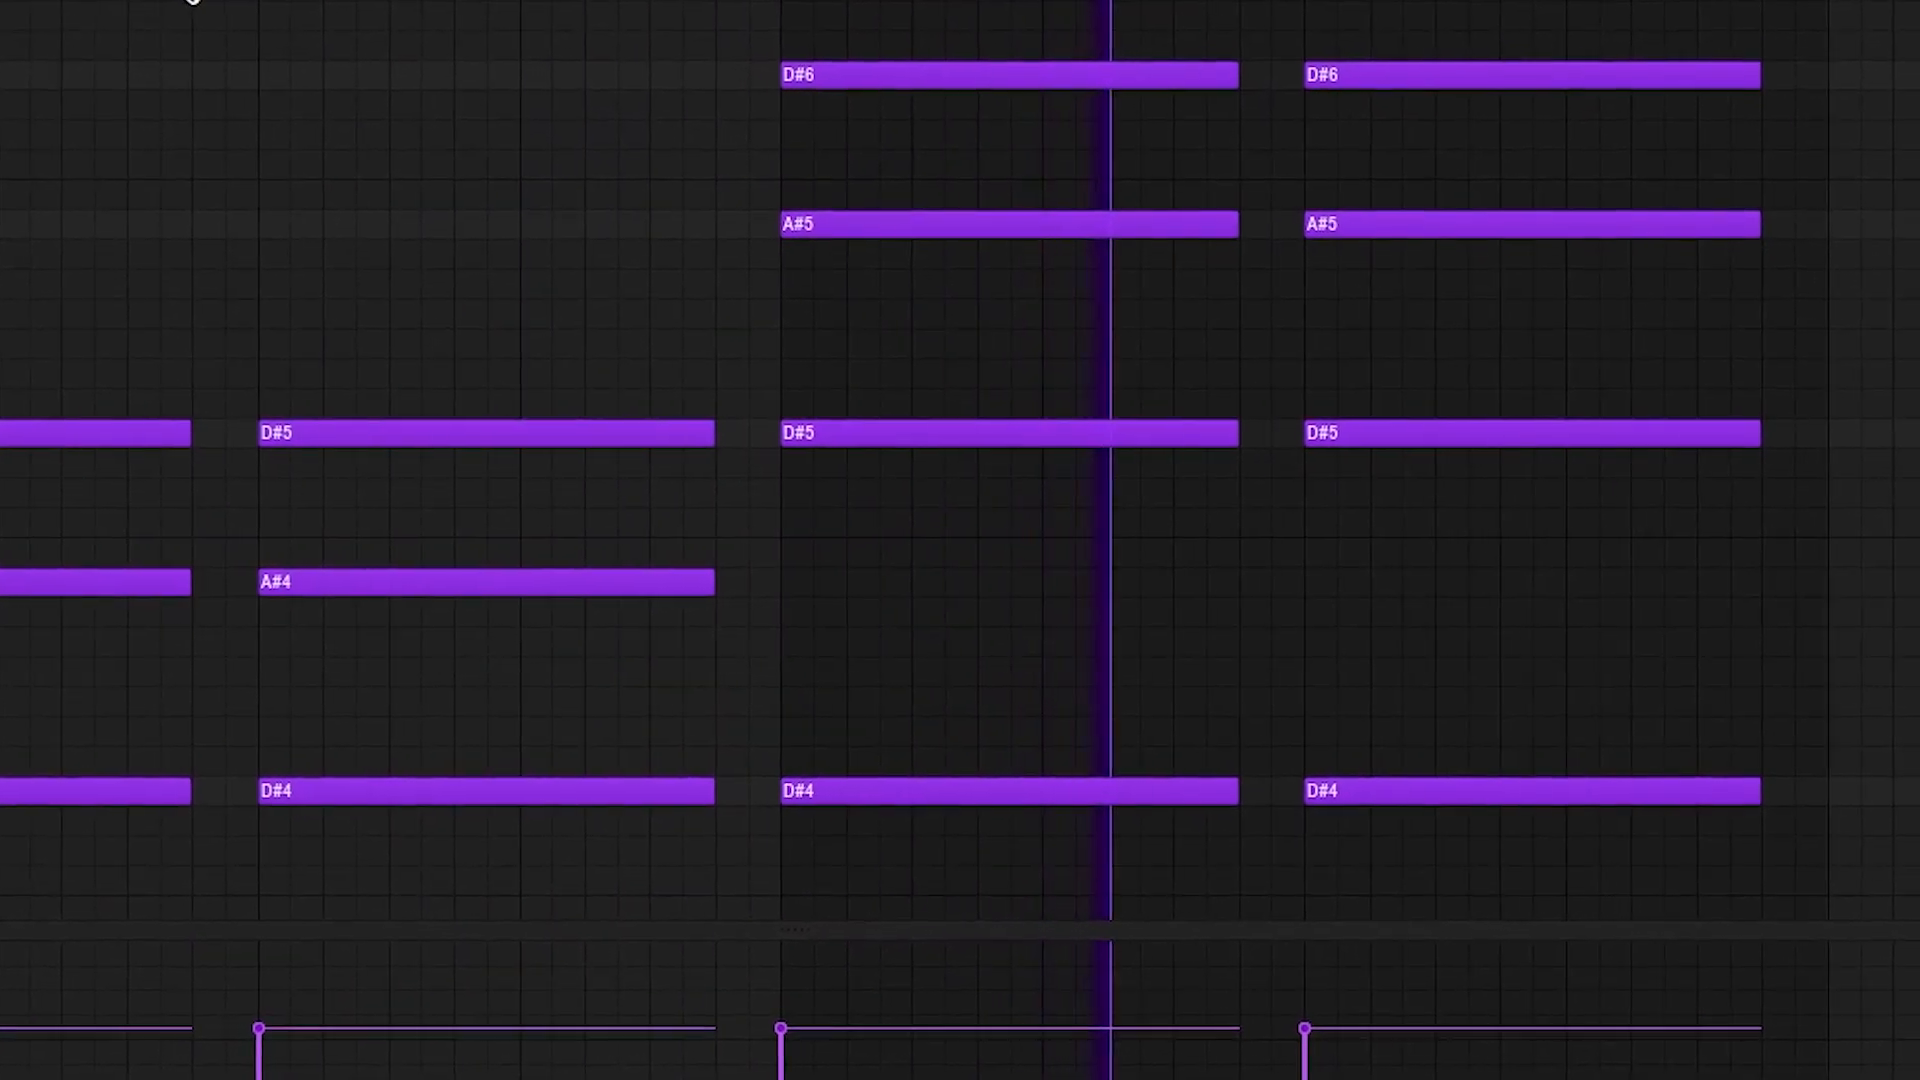
# Copy the Kontakt 7 #2 notes of bars 1–4 into bars 5–8 and transpose the copies up an octave
pyautogui.moveTo(587, 399); pyautogui.dragTo(866, 686)
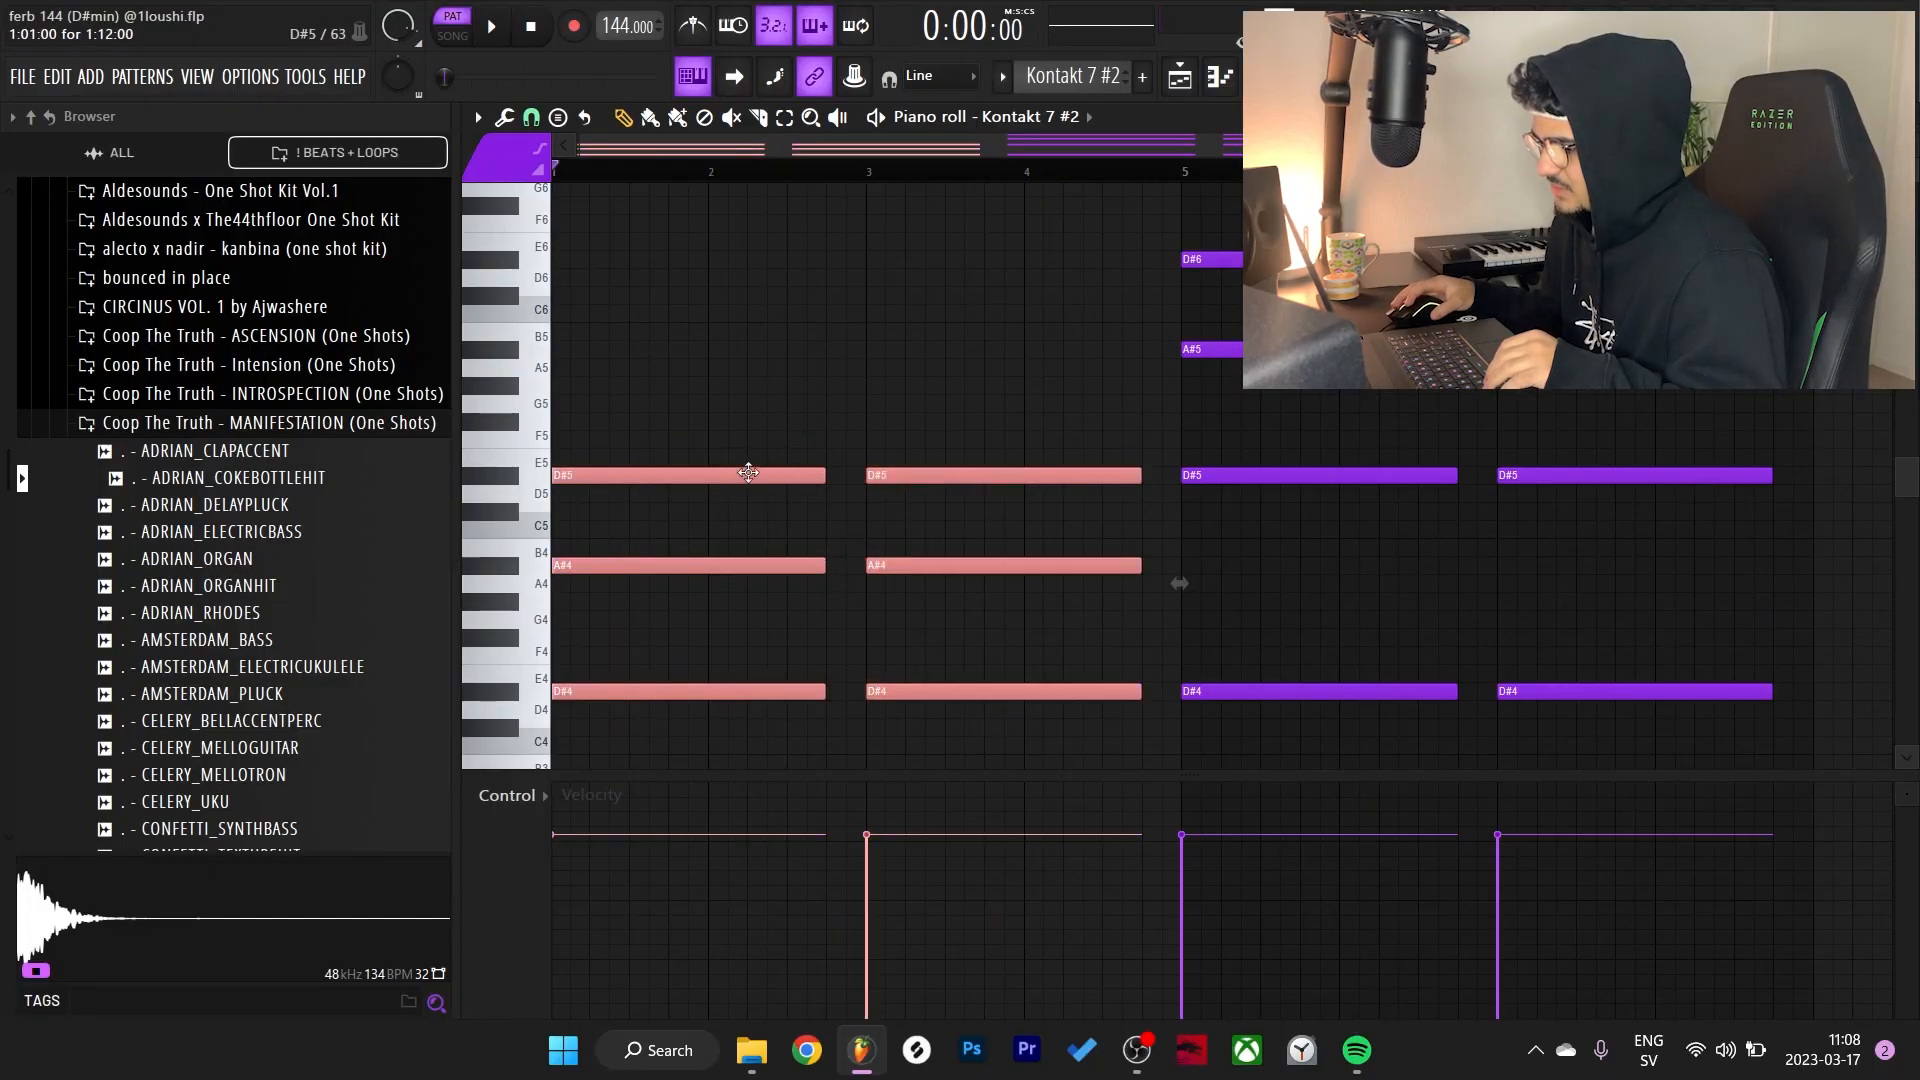
pyautogui.moveTo(692, 483); pyautogui.dragTo(1308, 510)
pyautogui.hotkey('ctrl', 'Up')
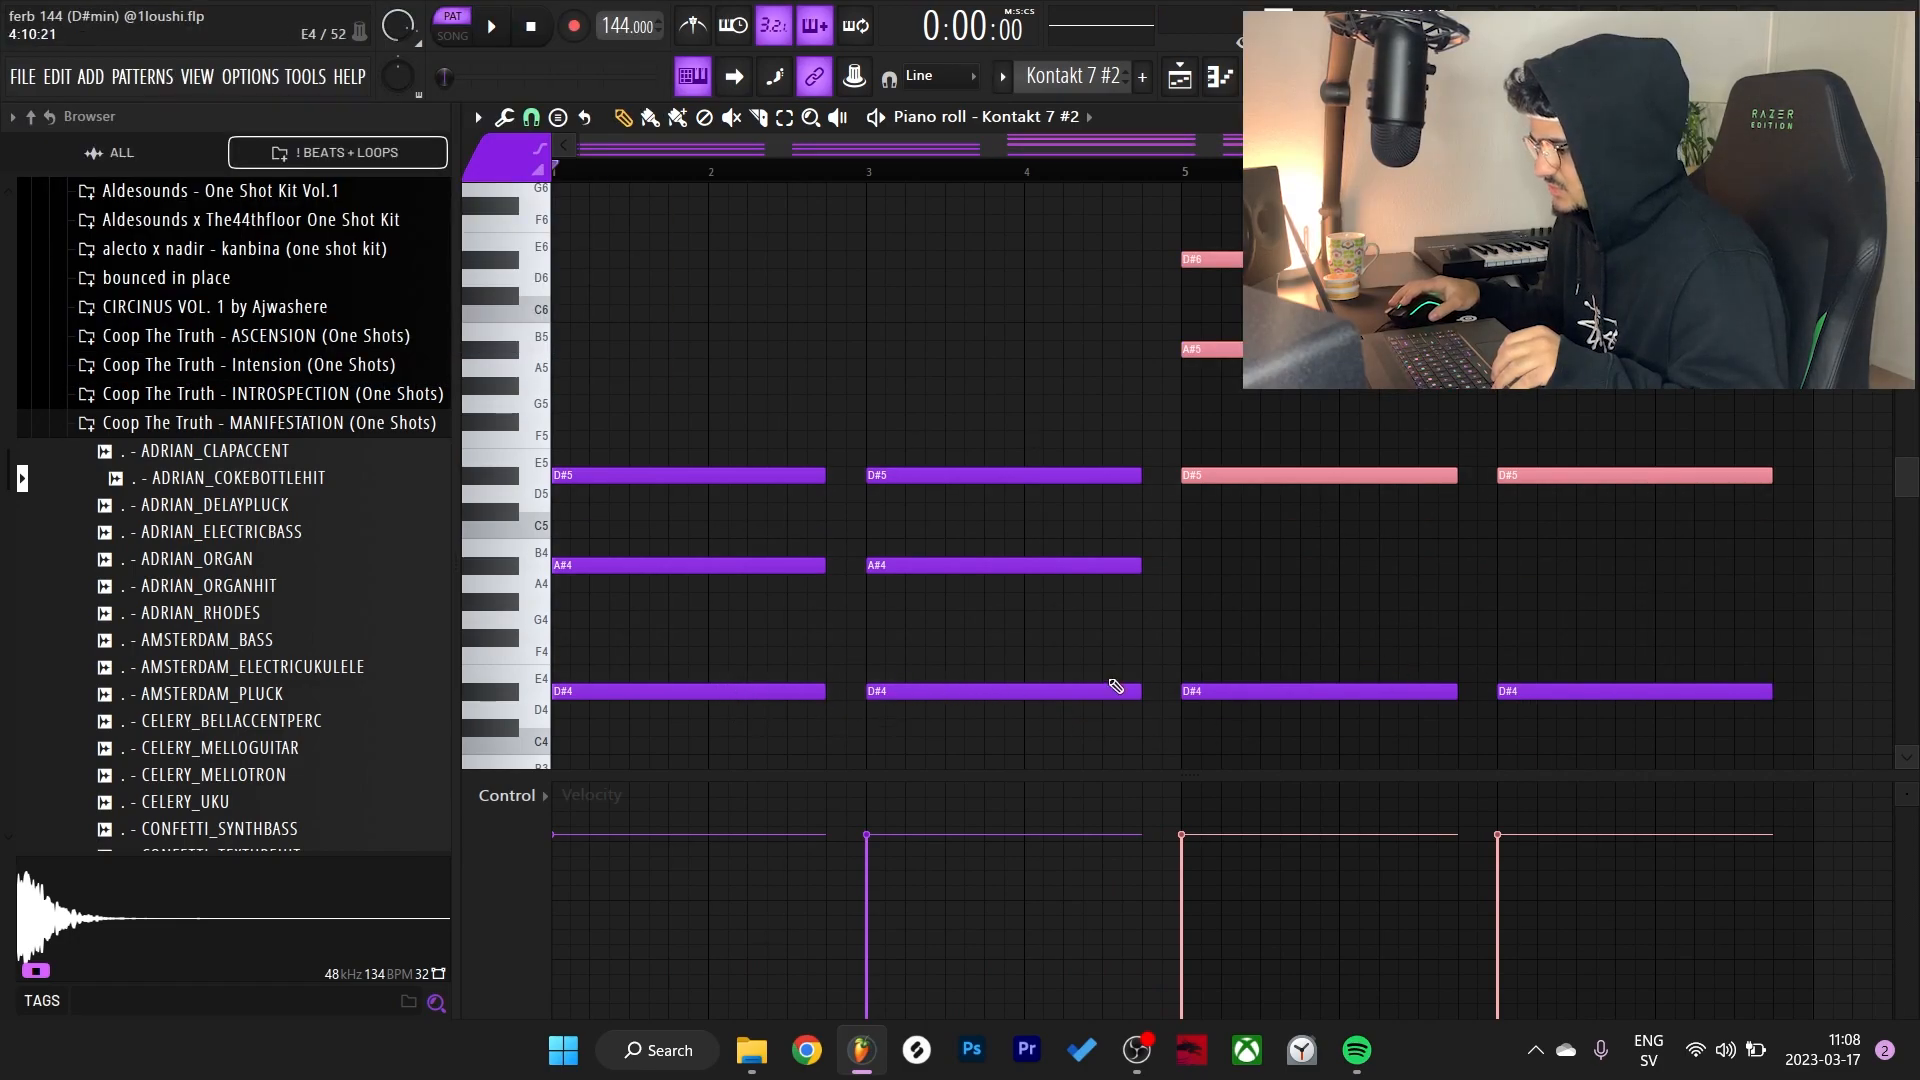
# Examine the venexxi - grain 808_2 clips on playlist Track 3 and play the arrangement
pyautogui.press('F5')
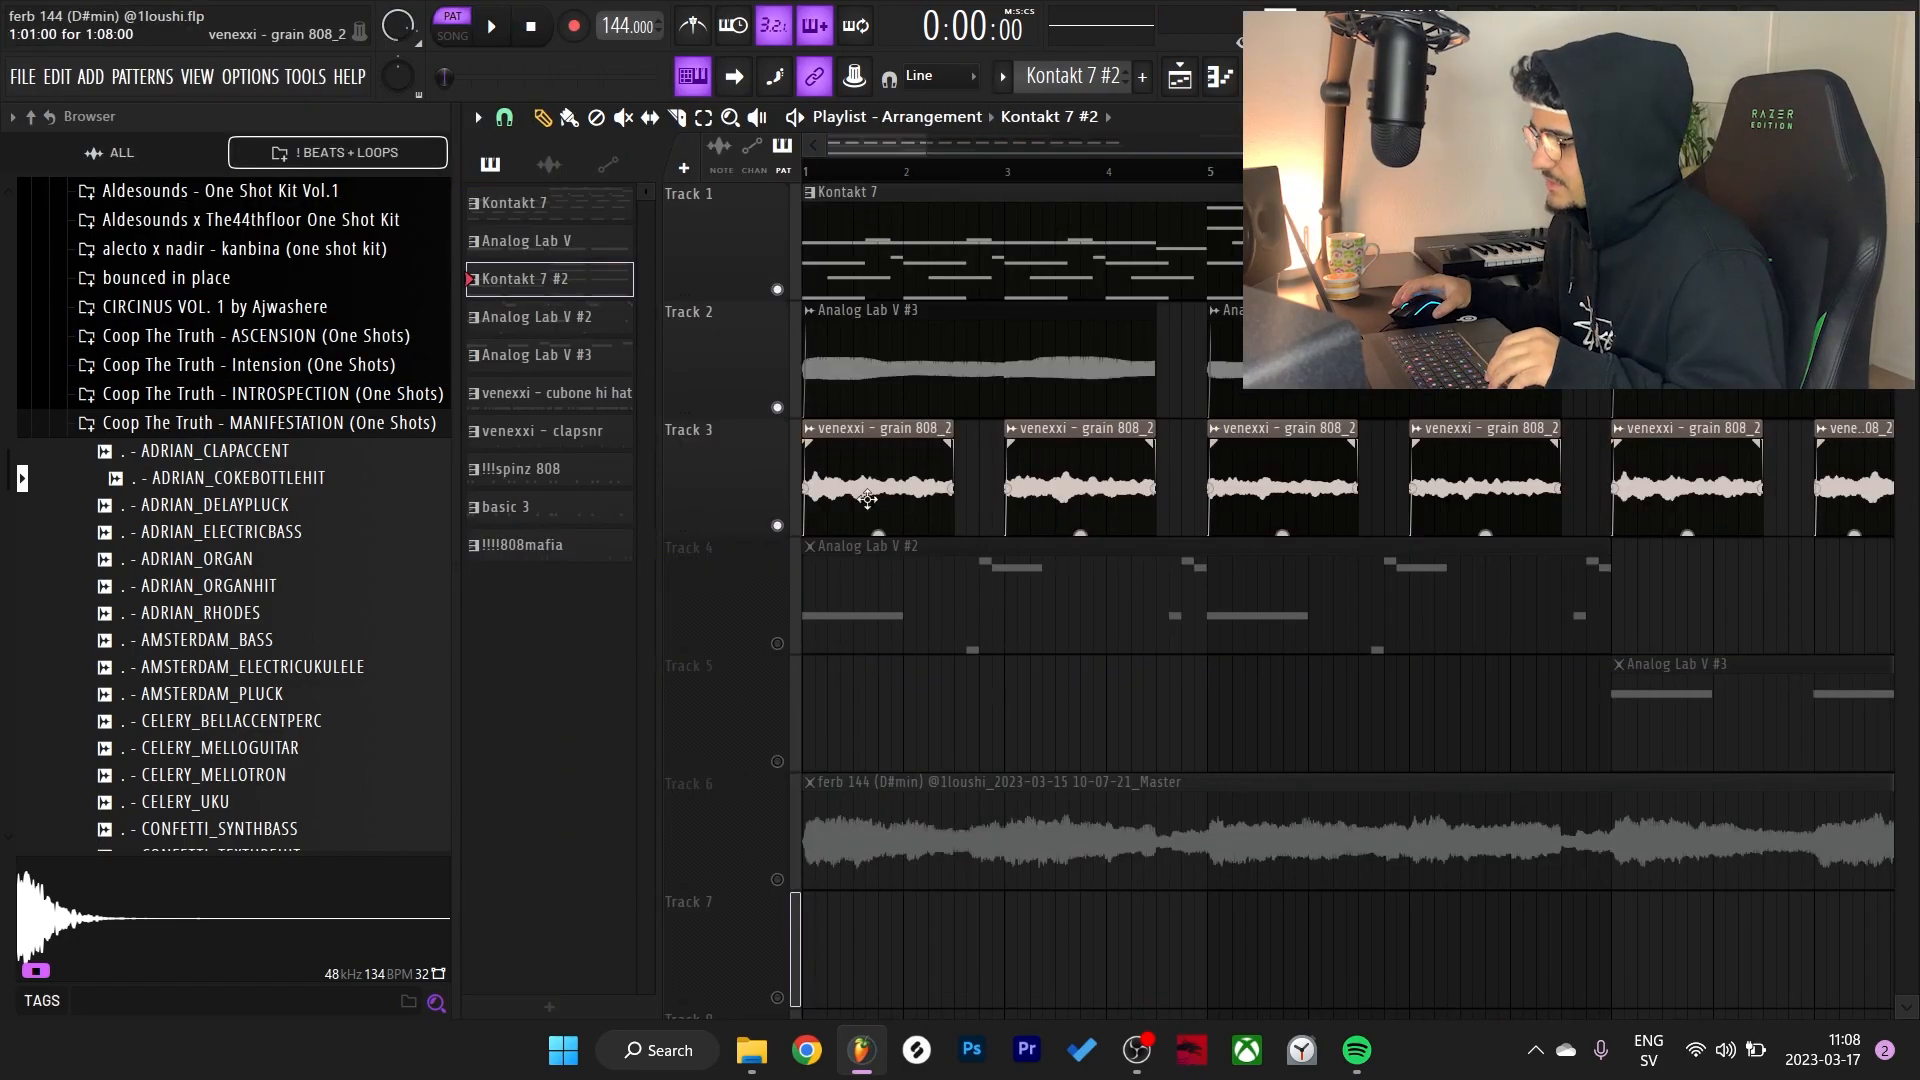
pyautogui.scroll(-2, 1068, 444)
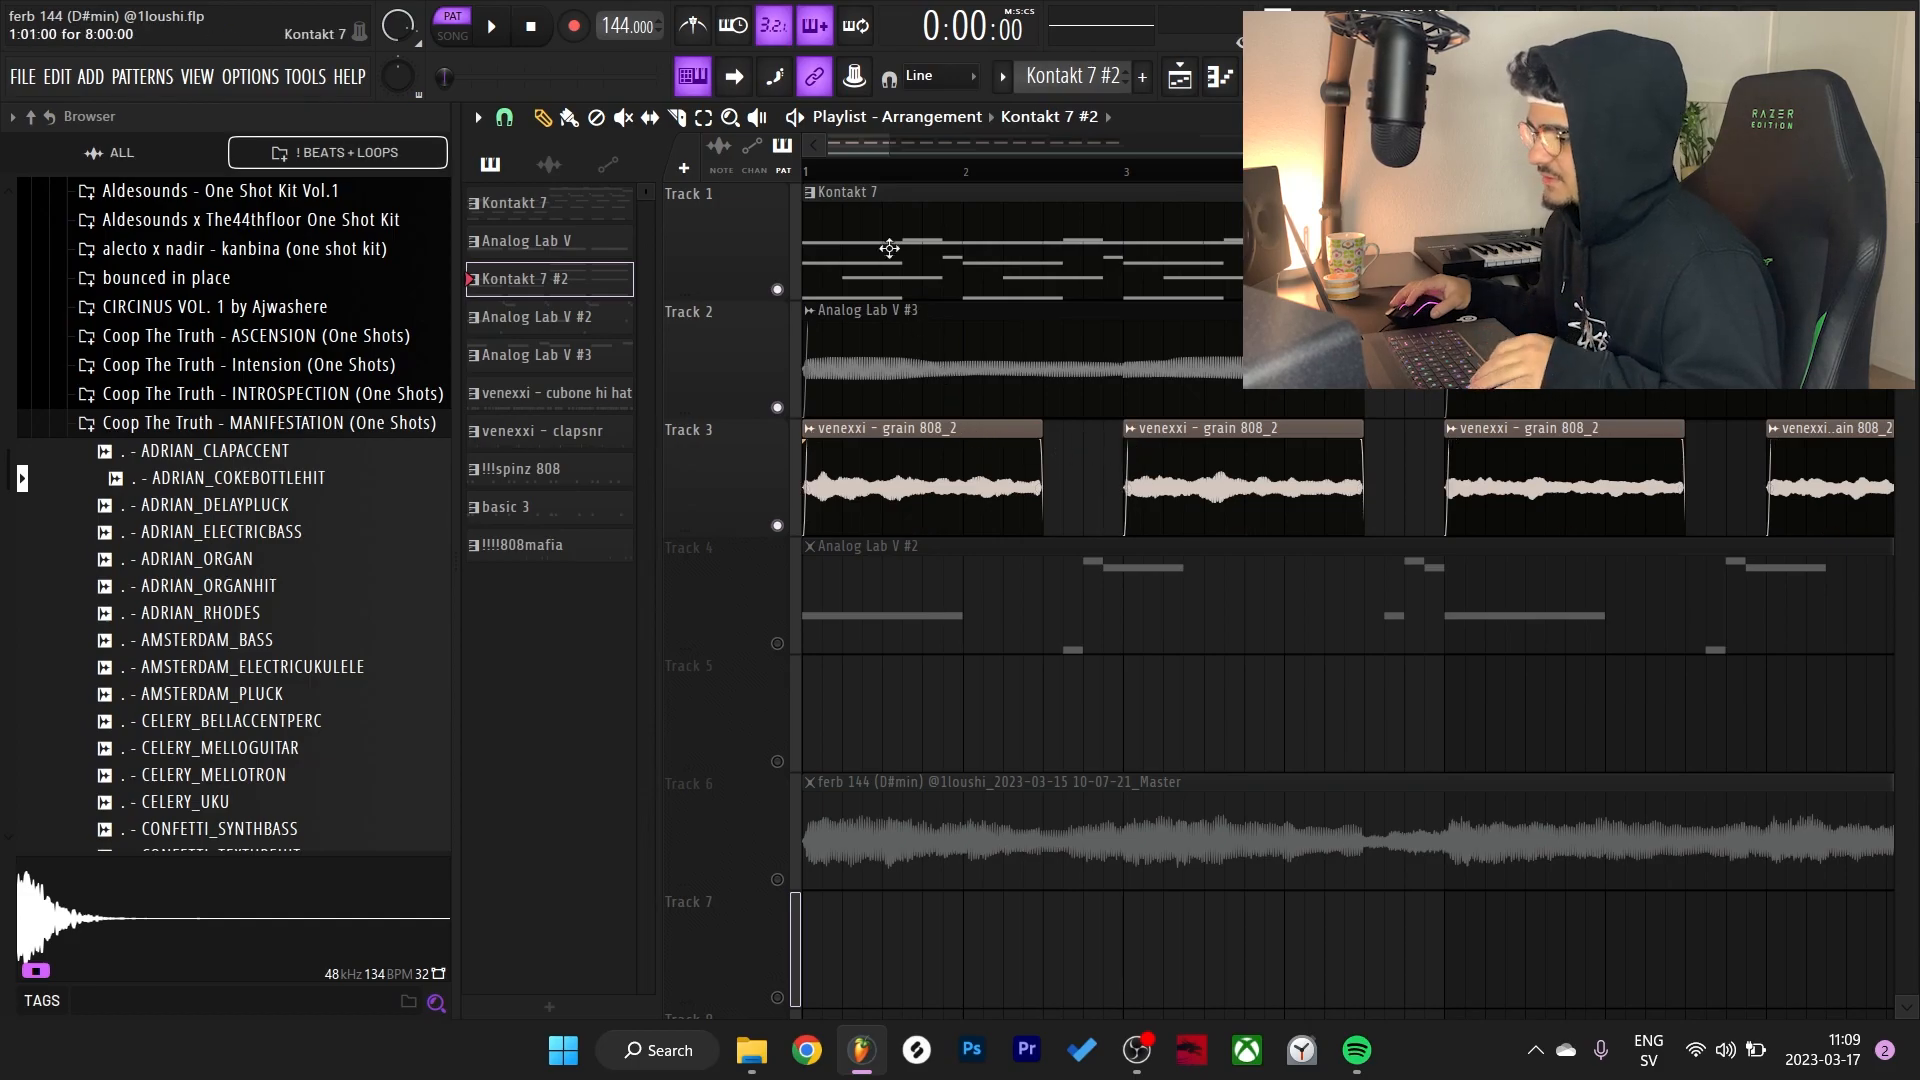
pyautogui.press('space')
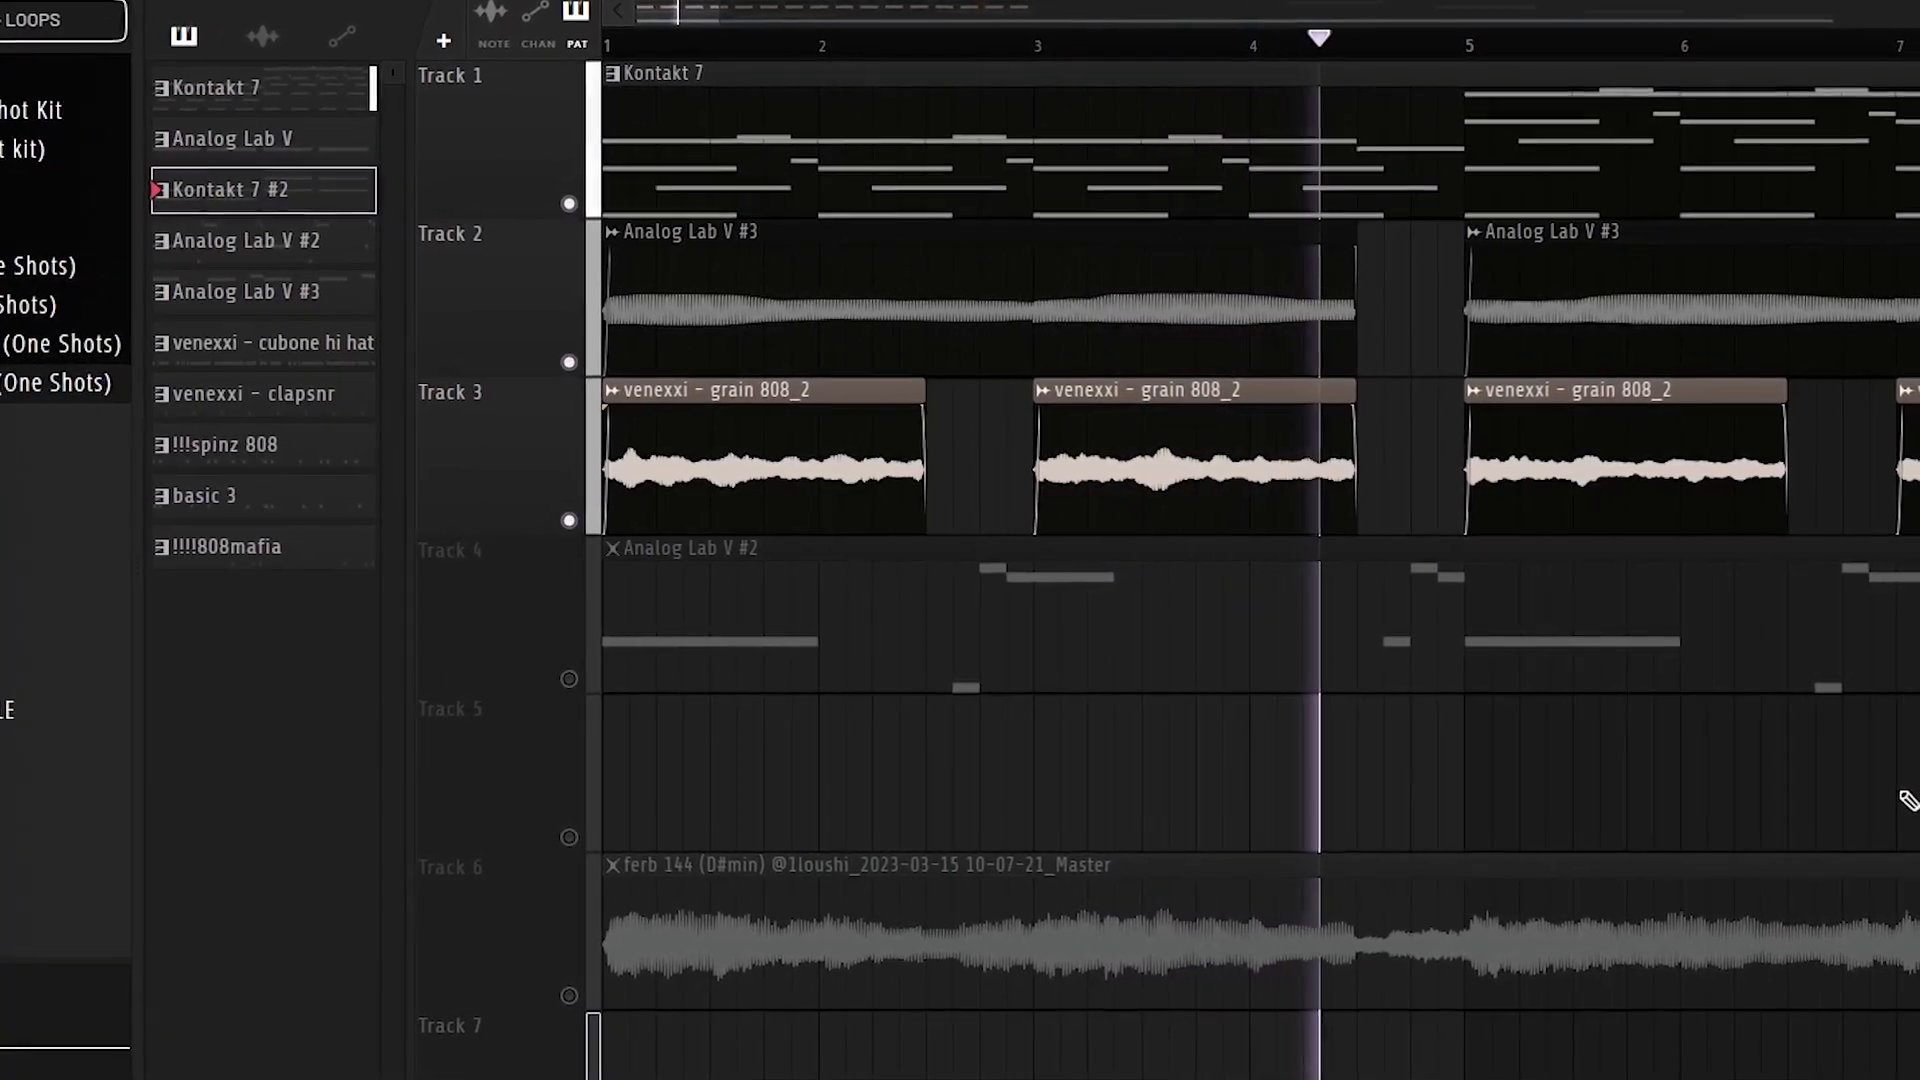
# View the Analog Lab V #2 pattern's notes and open its instrument
pyautogui.moveTo(1475, 887); pyautogui.dragTo(514, 1054)
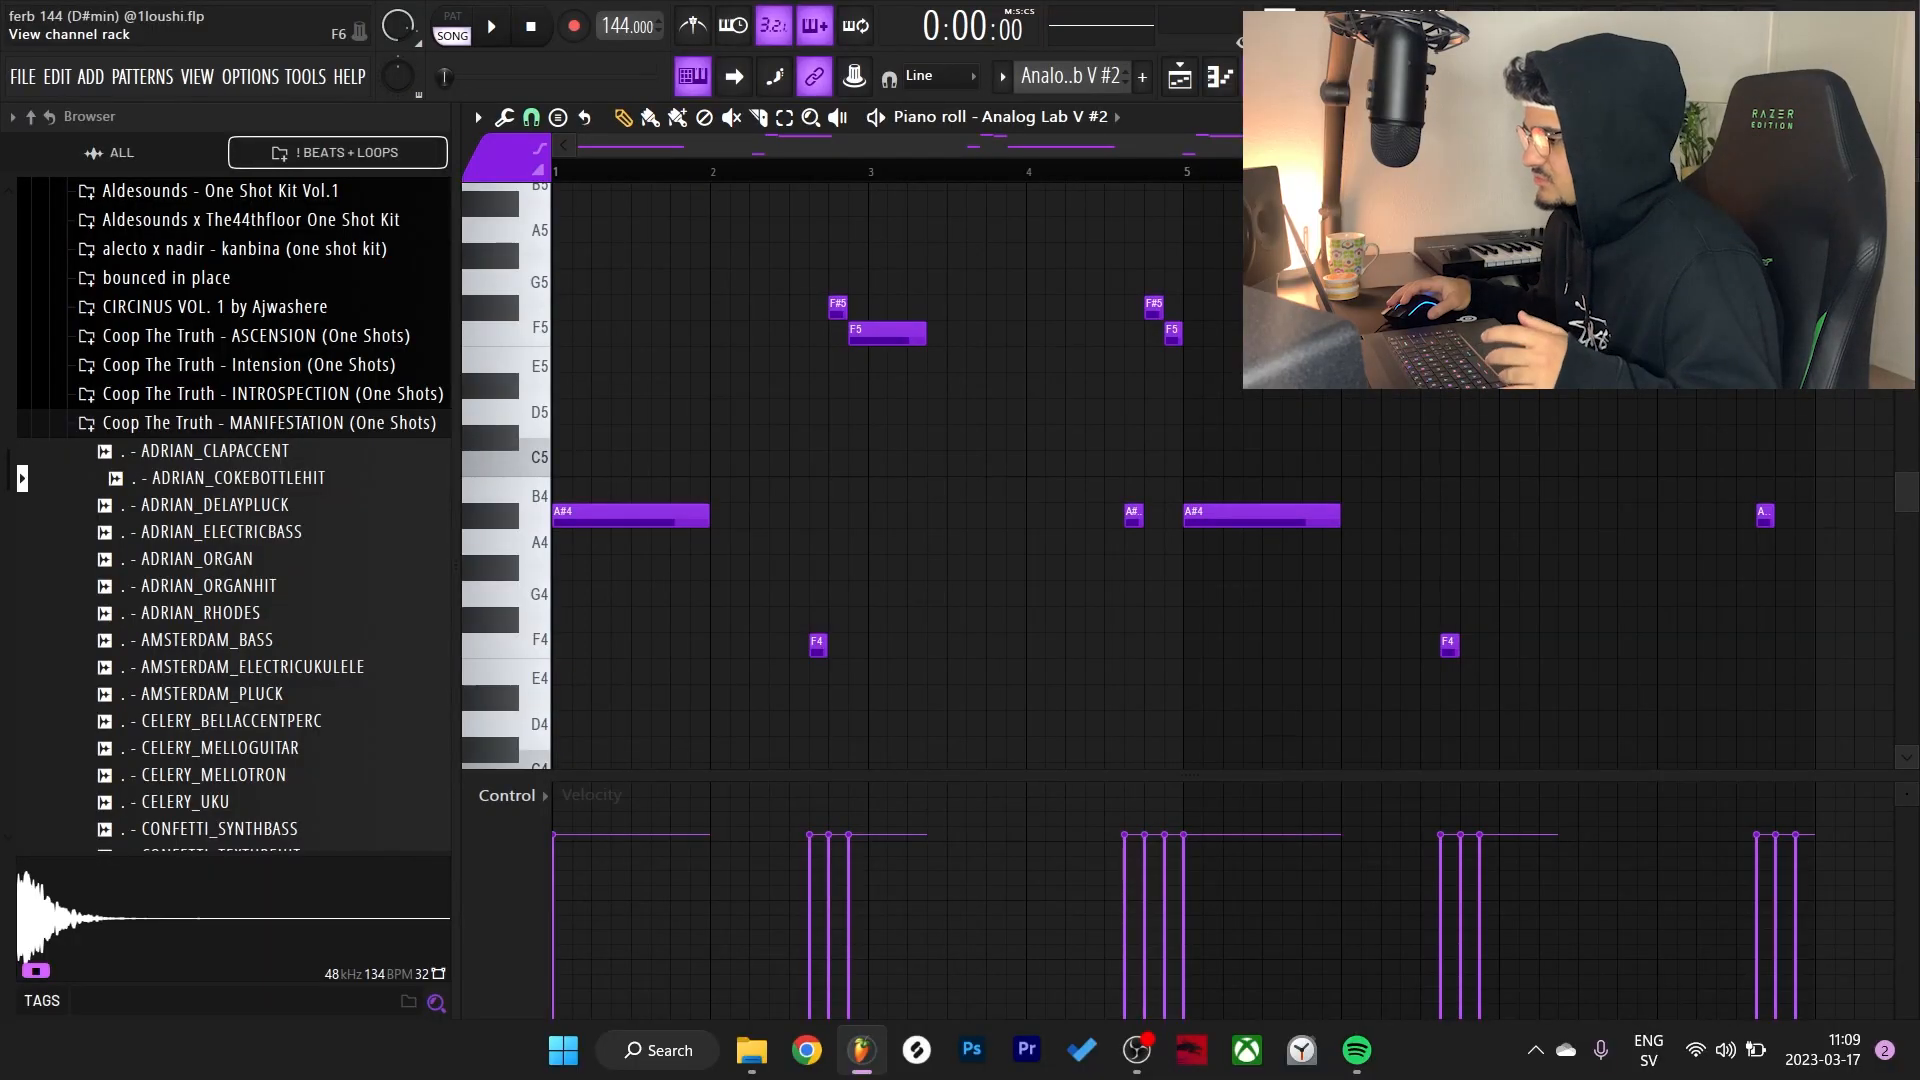
pyautogui.click(1259, 76)
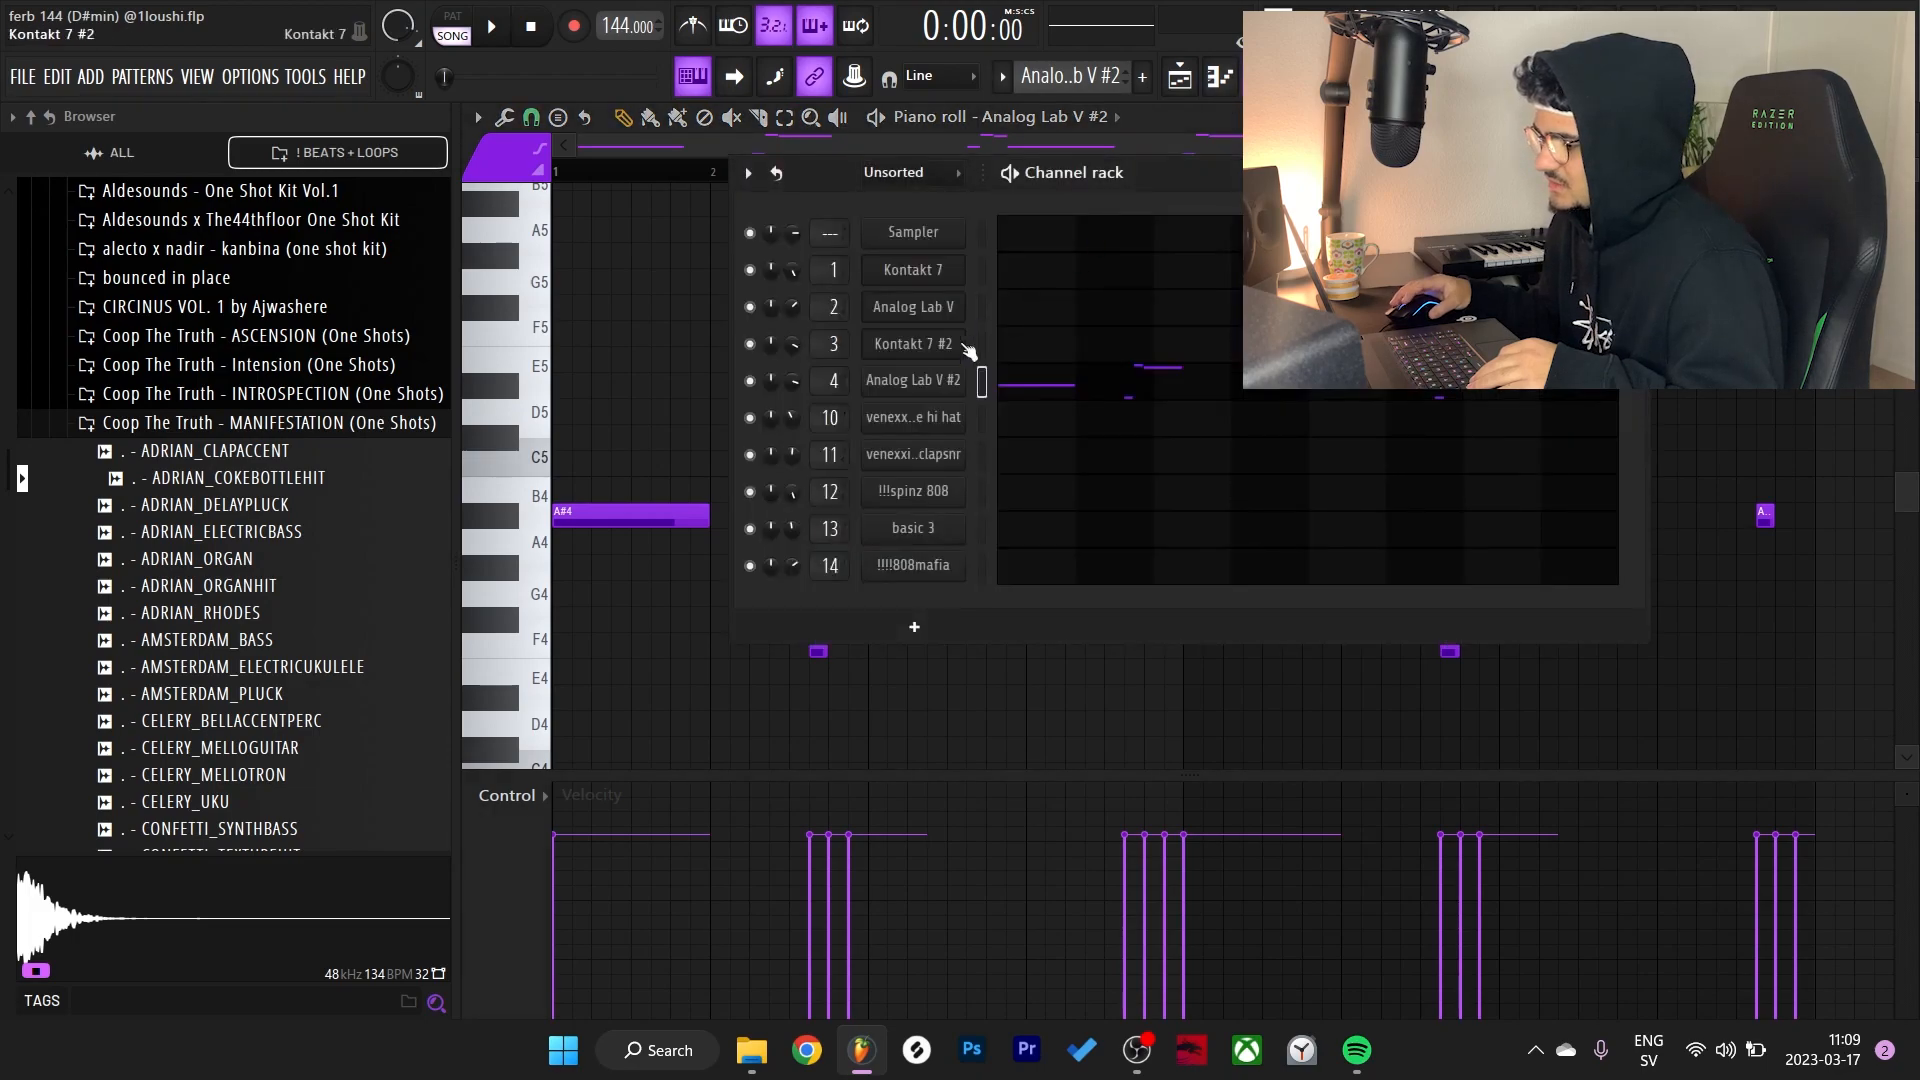
pyautogui.click(914, 381)
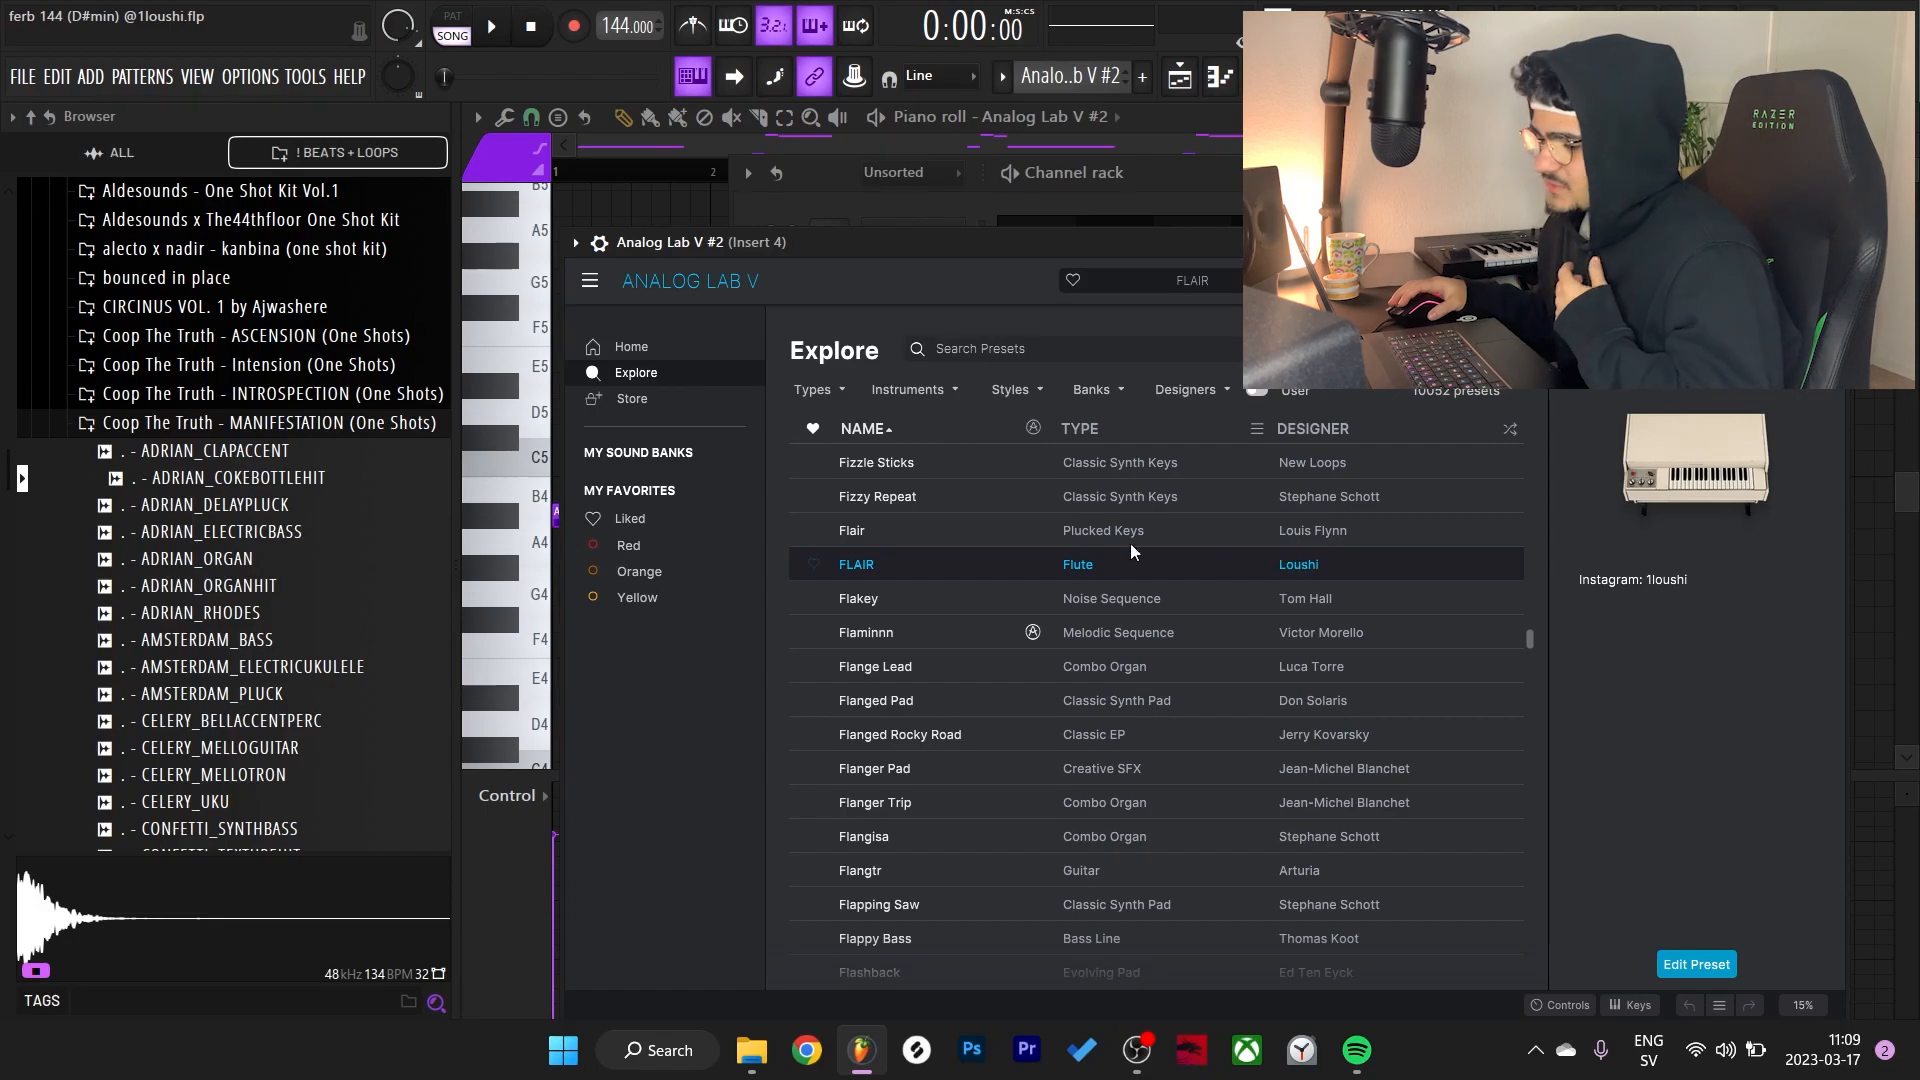
# Browse the instrument's own sound banks and open the LOUSHI - INDIGO bank
pyautogui.click(697, 453)
pyautogui.scroll(-3, 1352, 588)
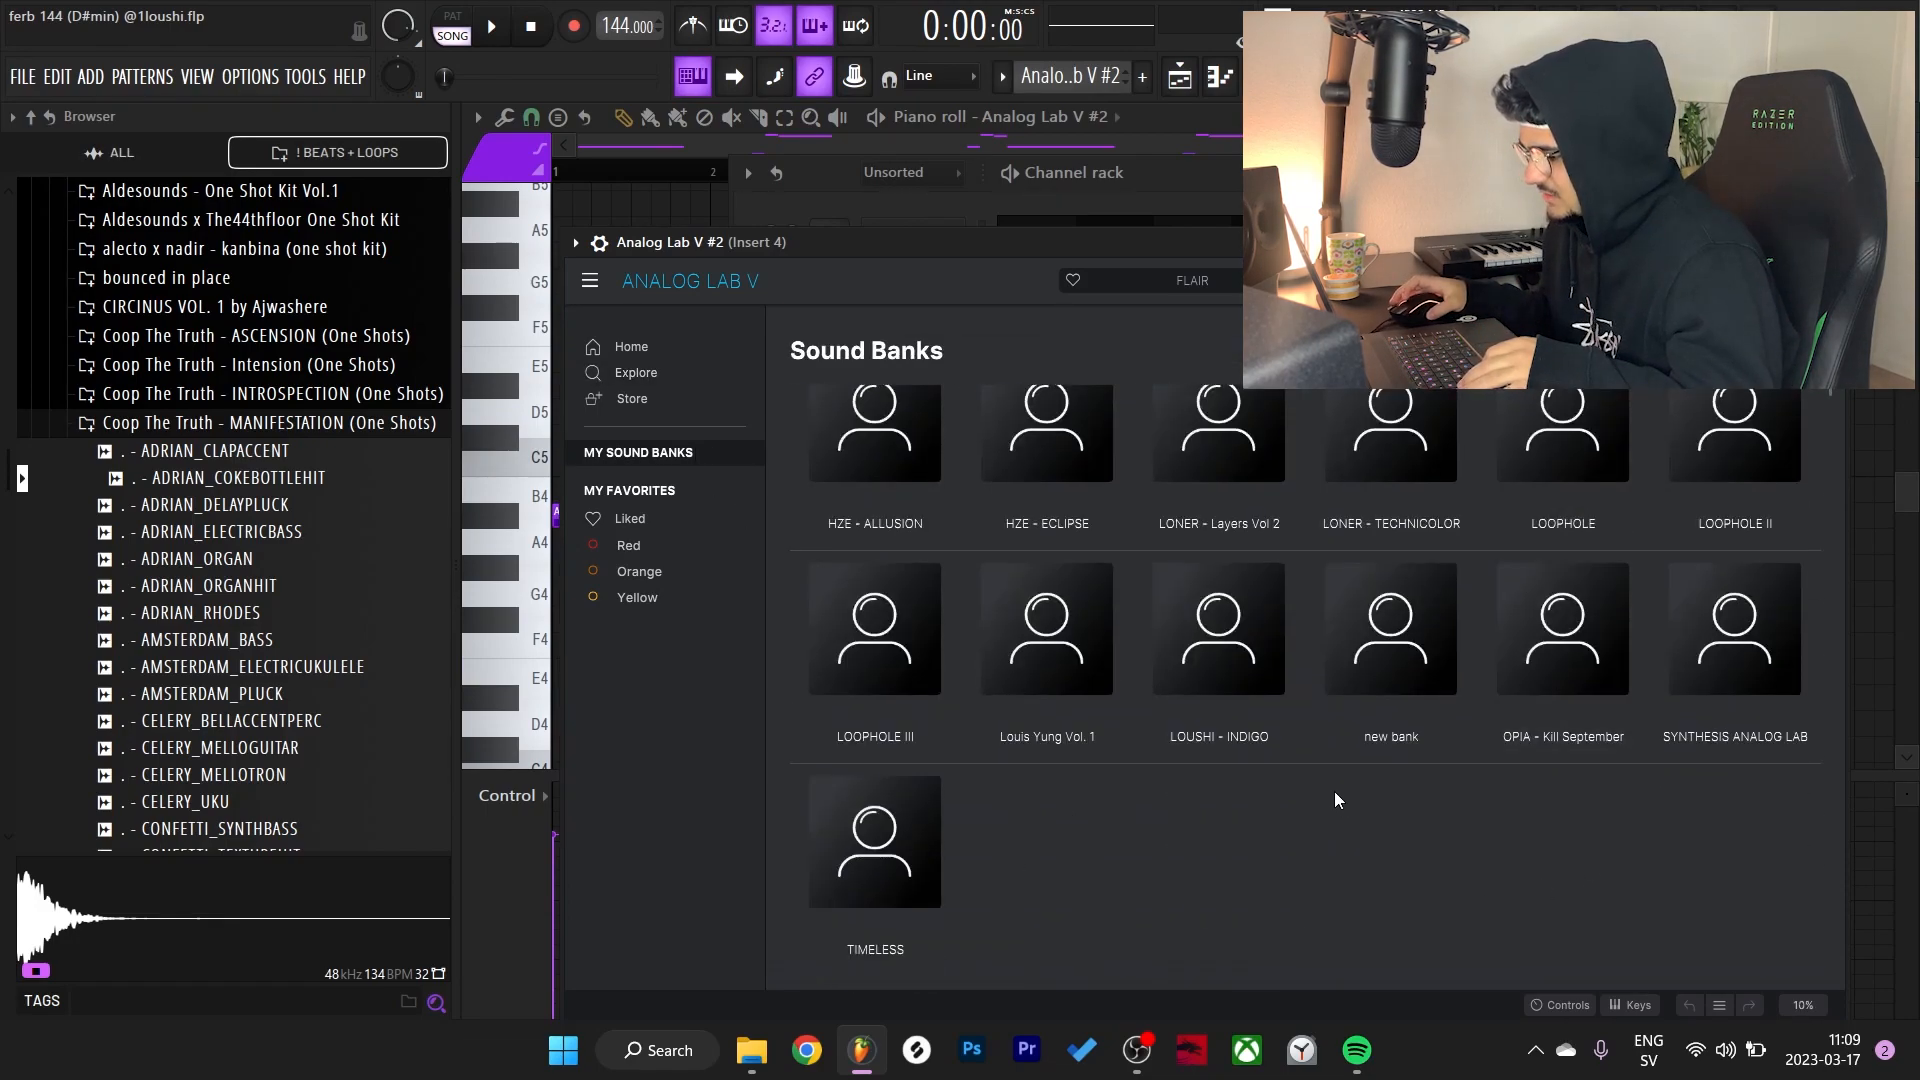
pyautogui.click(1248, 640)
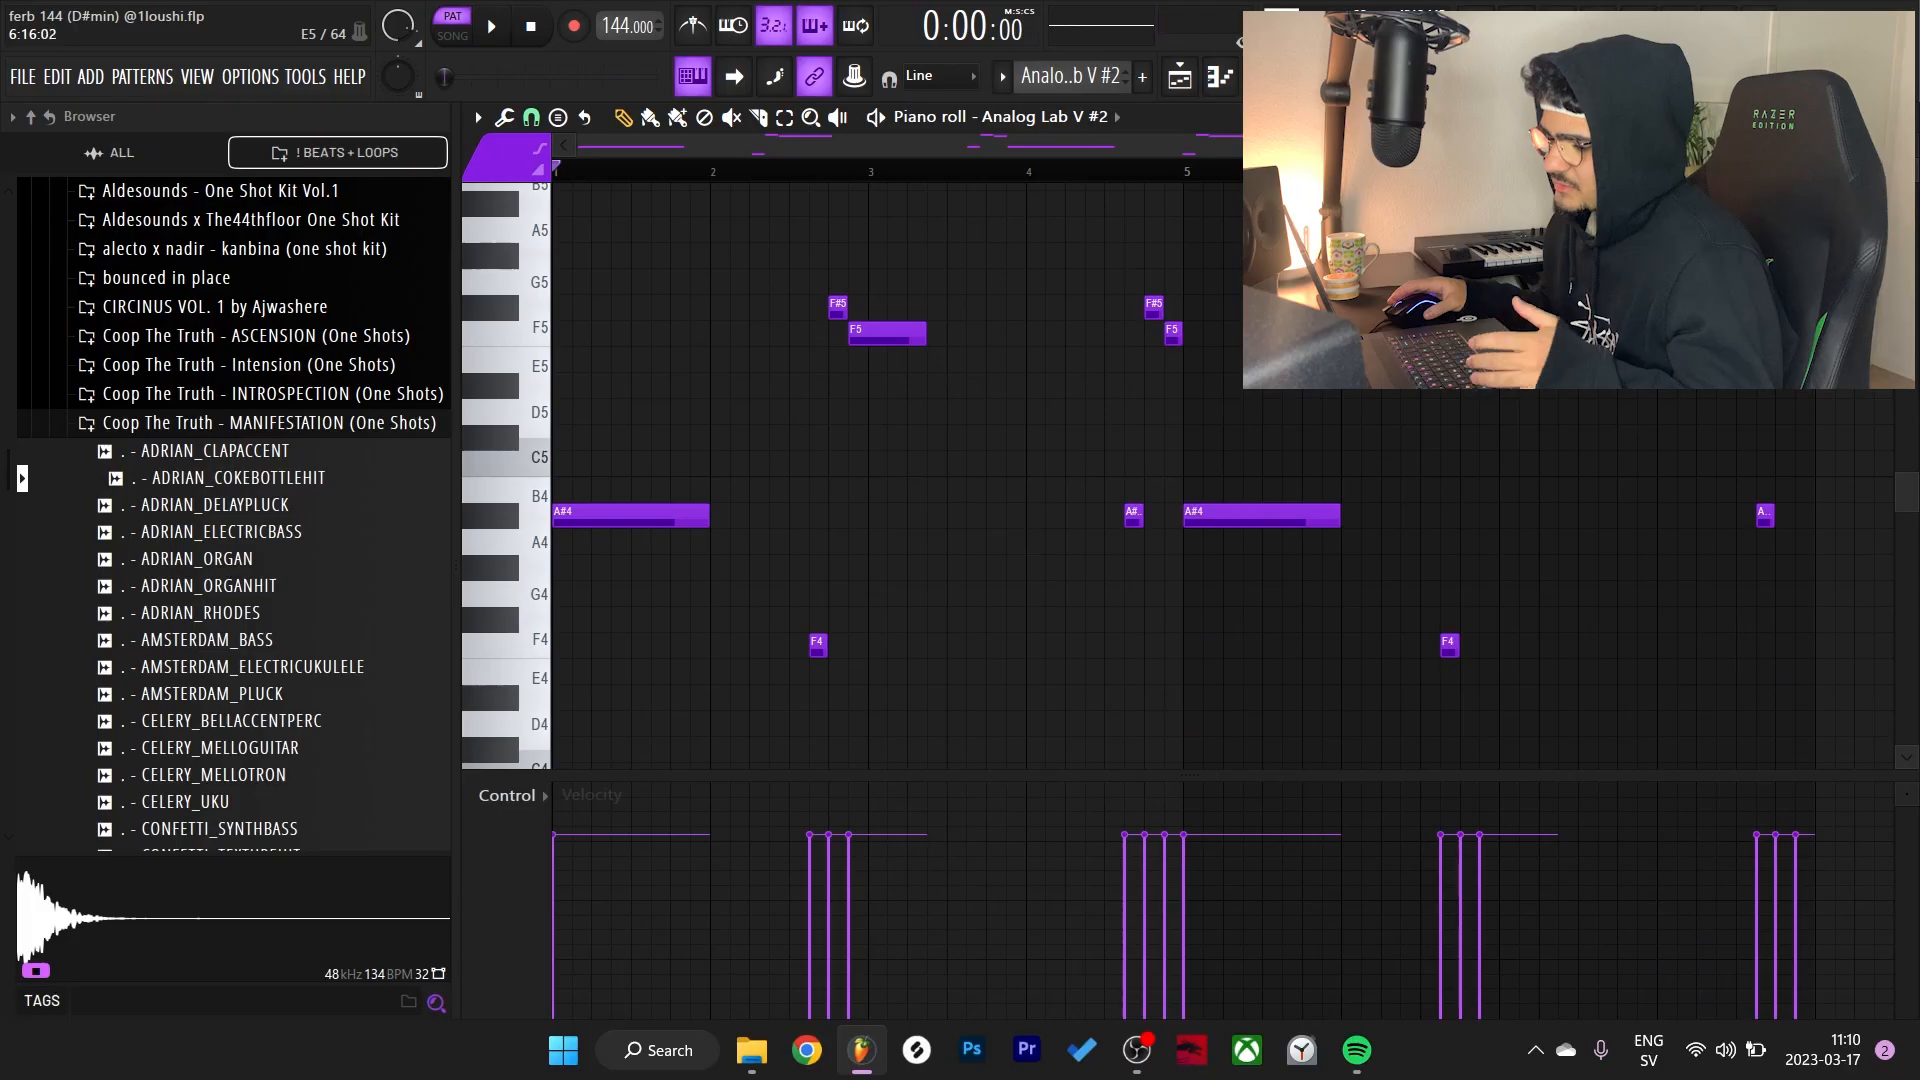
# Add D#4 and F#4 notes at the start of bar 1 below the A#4 note in the Analog Lab V #2 pattern, and select both
pyautogui.moveTo(1352, 502); pyautogui.dragTo(559, 515)
pyautogui.scroll(-2, 690, 510)
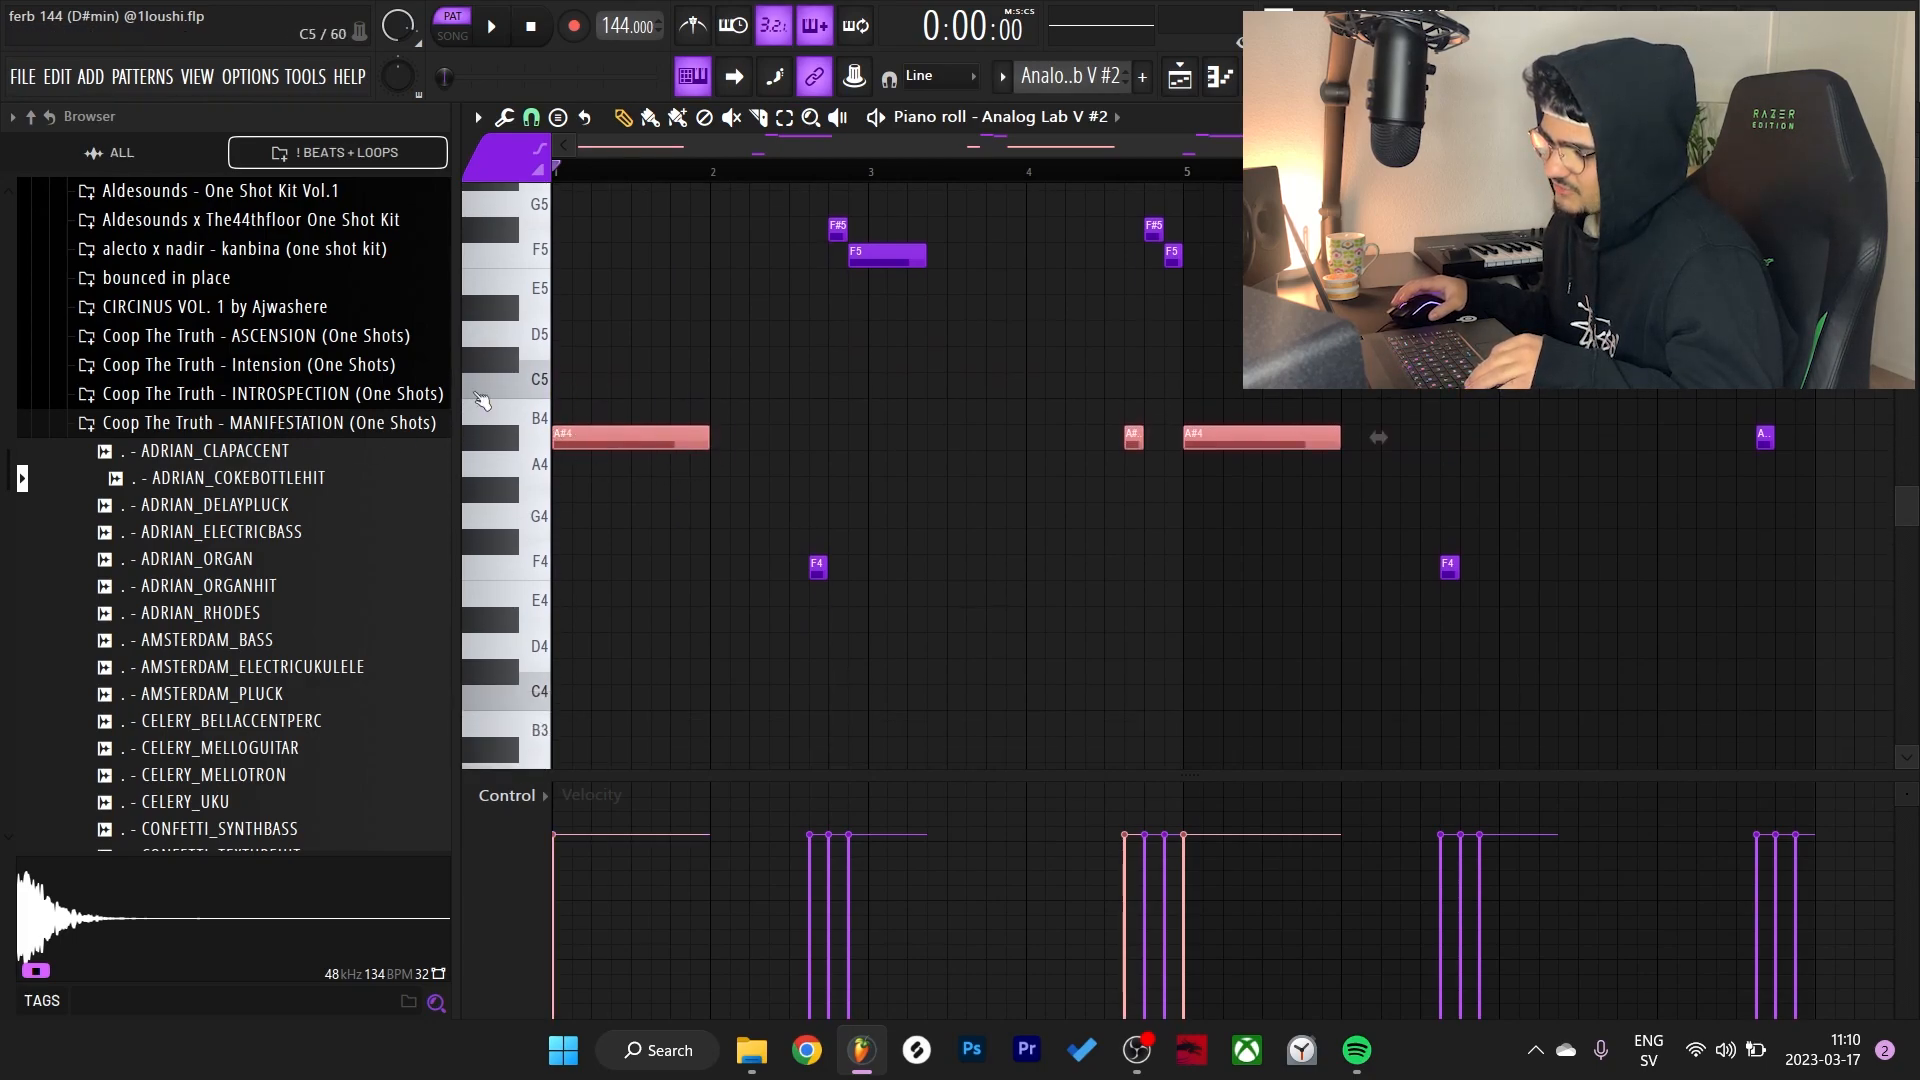
pyautogui.click(556, 624)
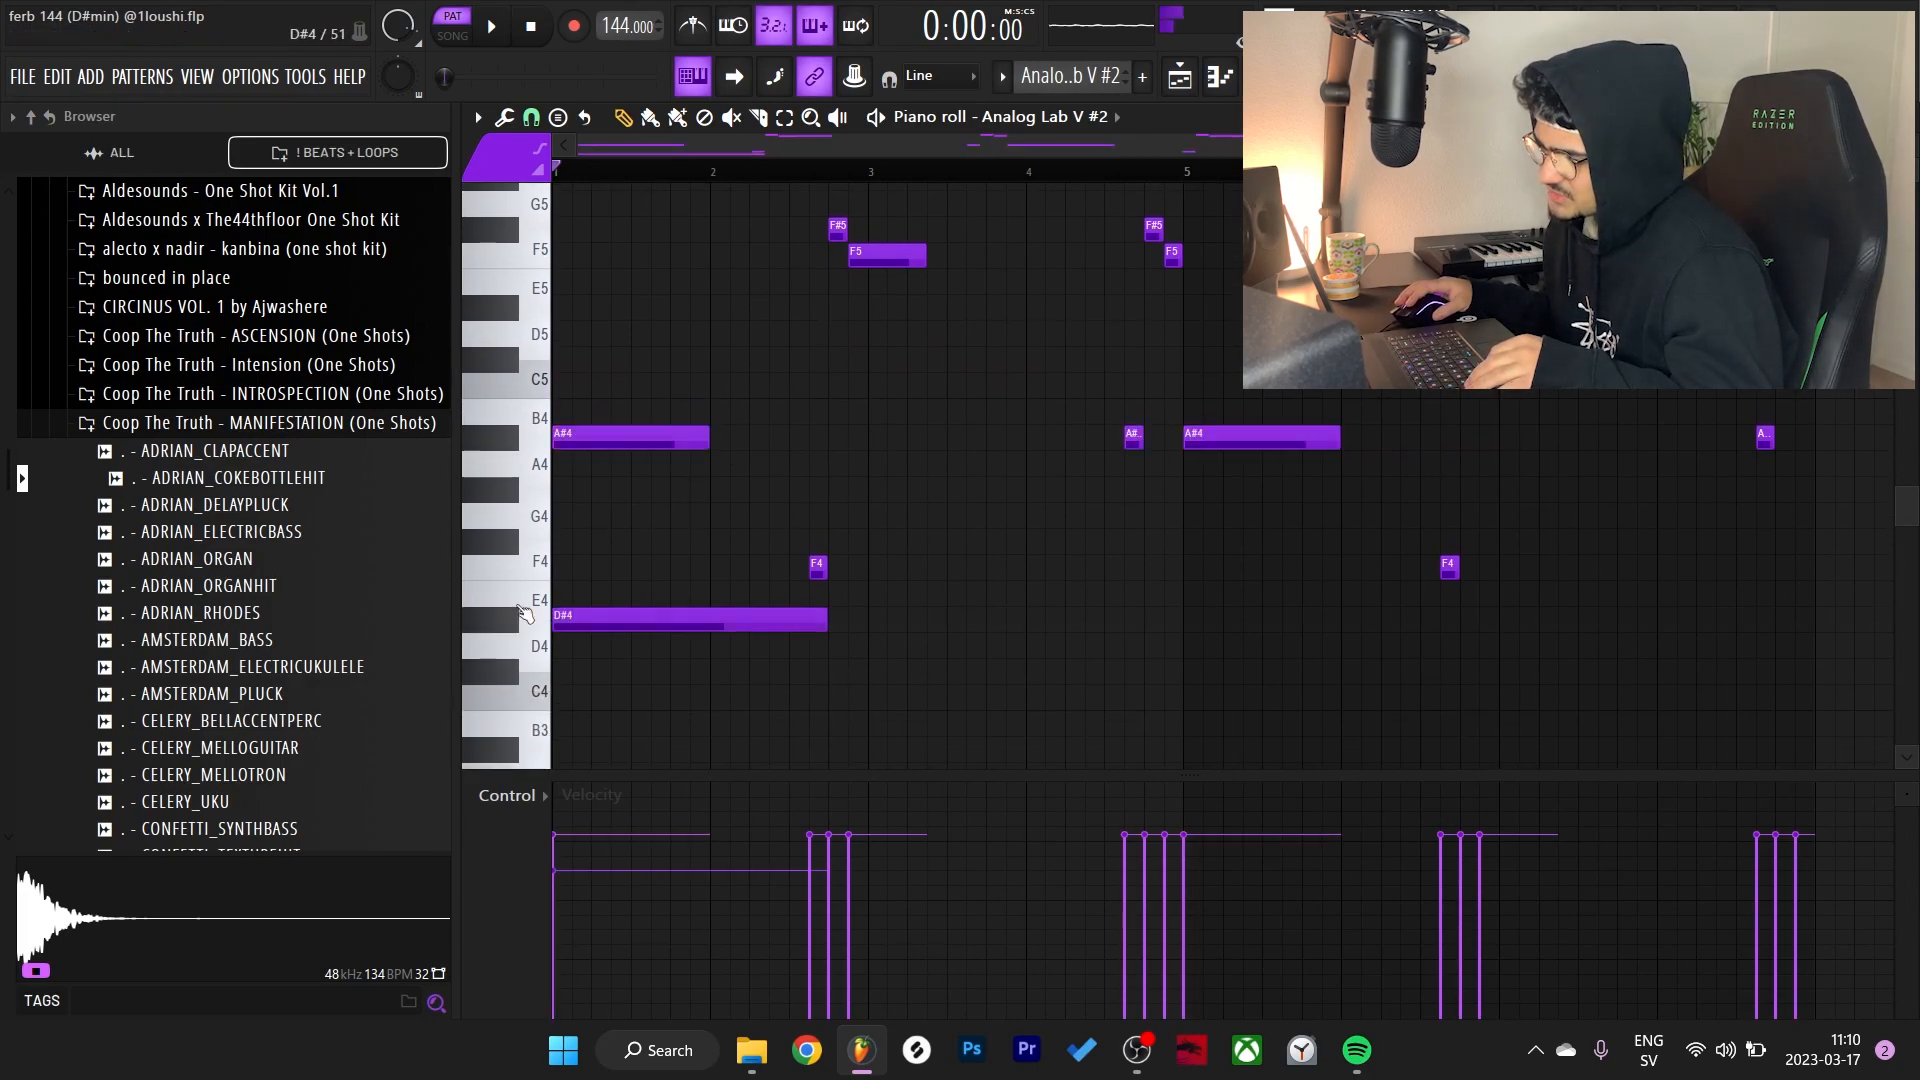
pyautogui.moveTo(556, 568); pyautogui.dragTo(420, 530)
pyautogui.moveTo(658, 503); pyautogui.dragTo(643, 673)
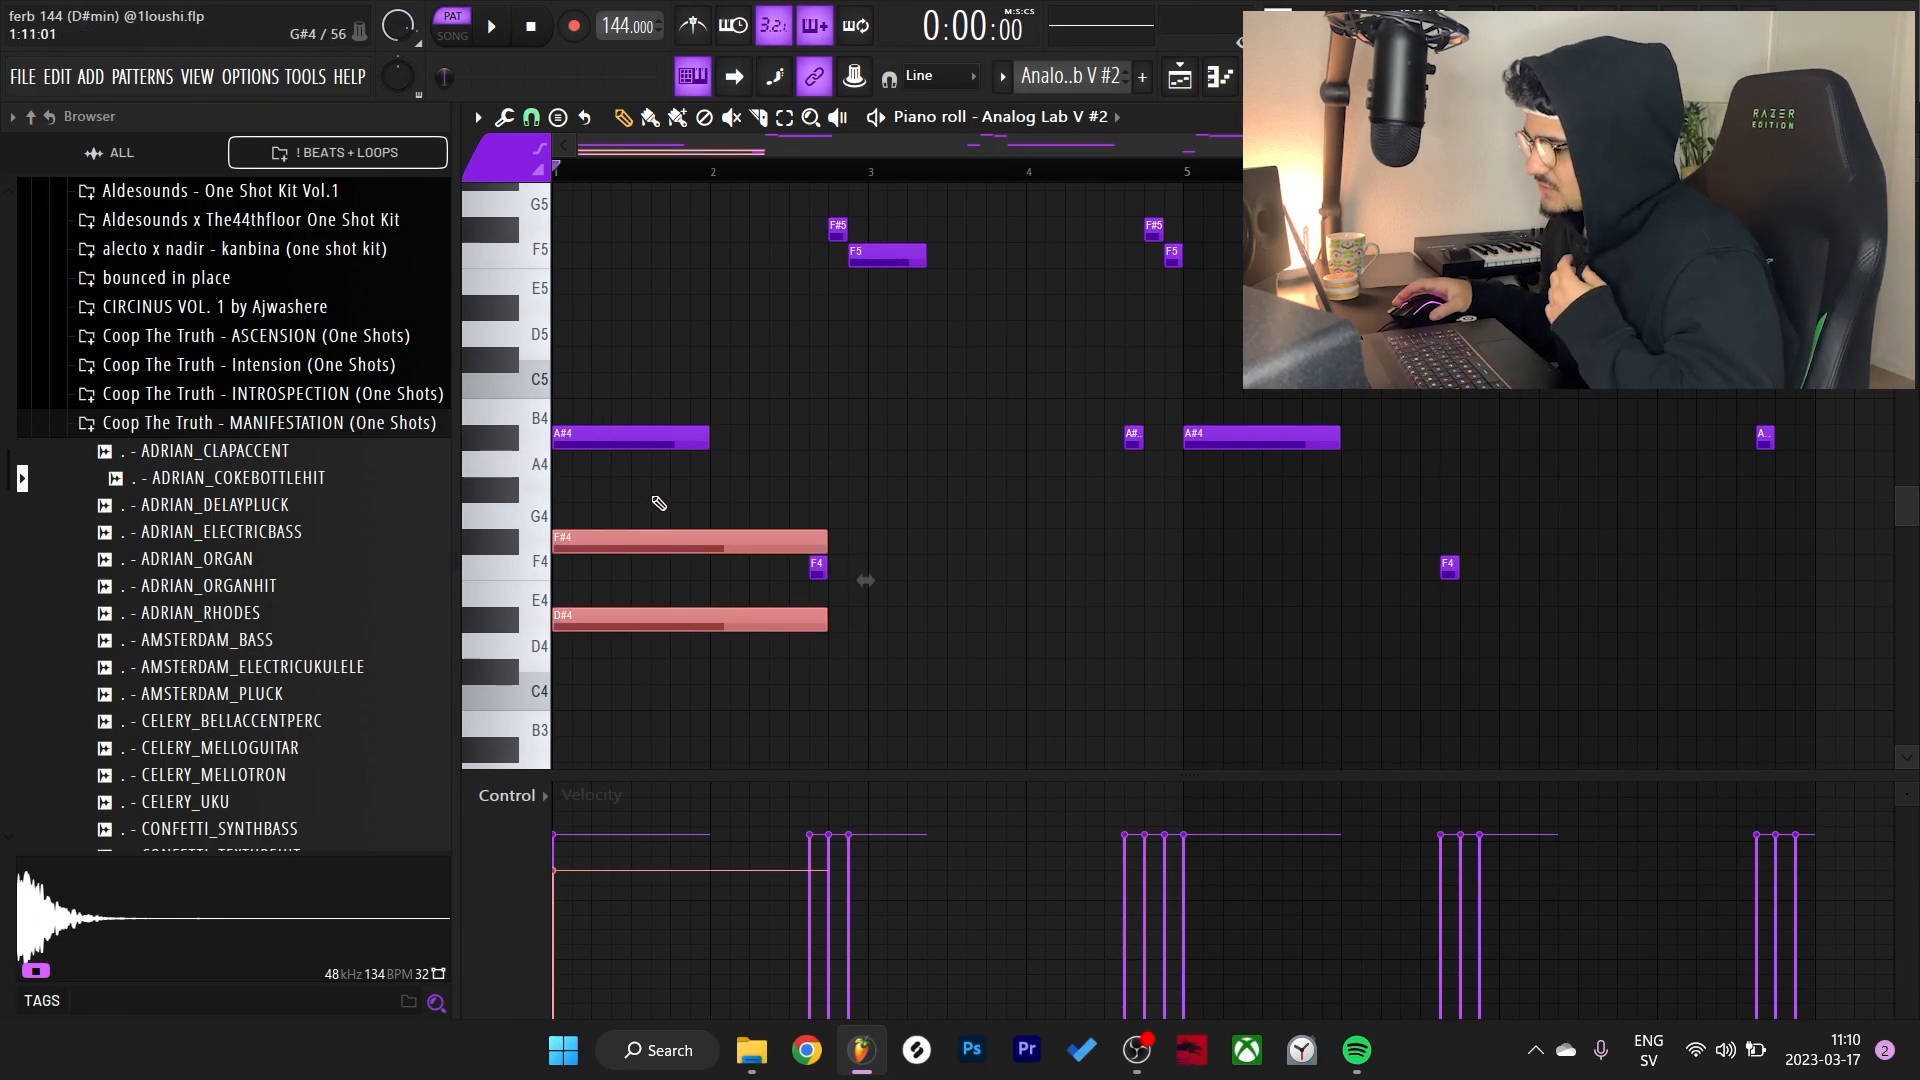
# Deselect and delete the F#4 and D#4 notes at the start of bar 1 in the Analog Lab V #2 pattern
pyautogui.hotkey('ctrl', 'd')
pyautogui.rightClick(656, 540)
pyautogui.rightClick(656, 620)
# Select in turn the F#5 and F5 notes, the F4 note in bar 2 and the opening A#4 note to point out the melody
pyautogui.moveTo(964, 420); pyautogui.dragTo(776, 268)
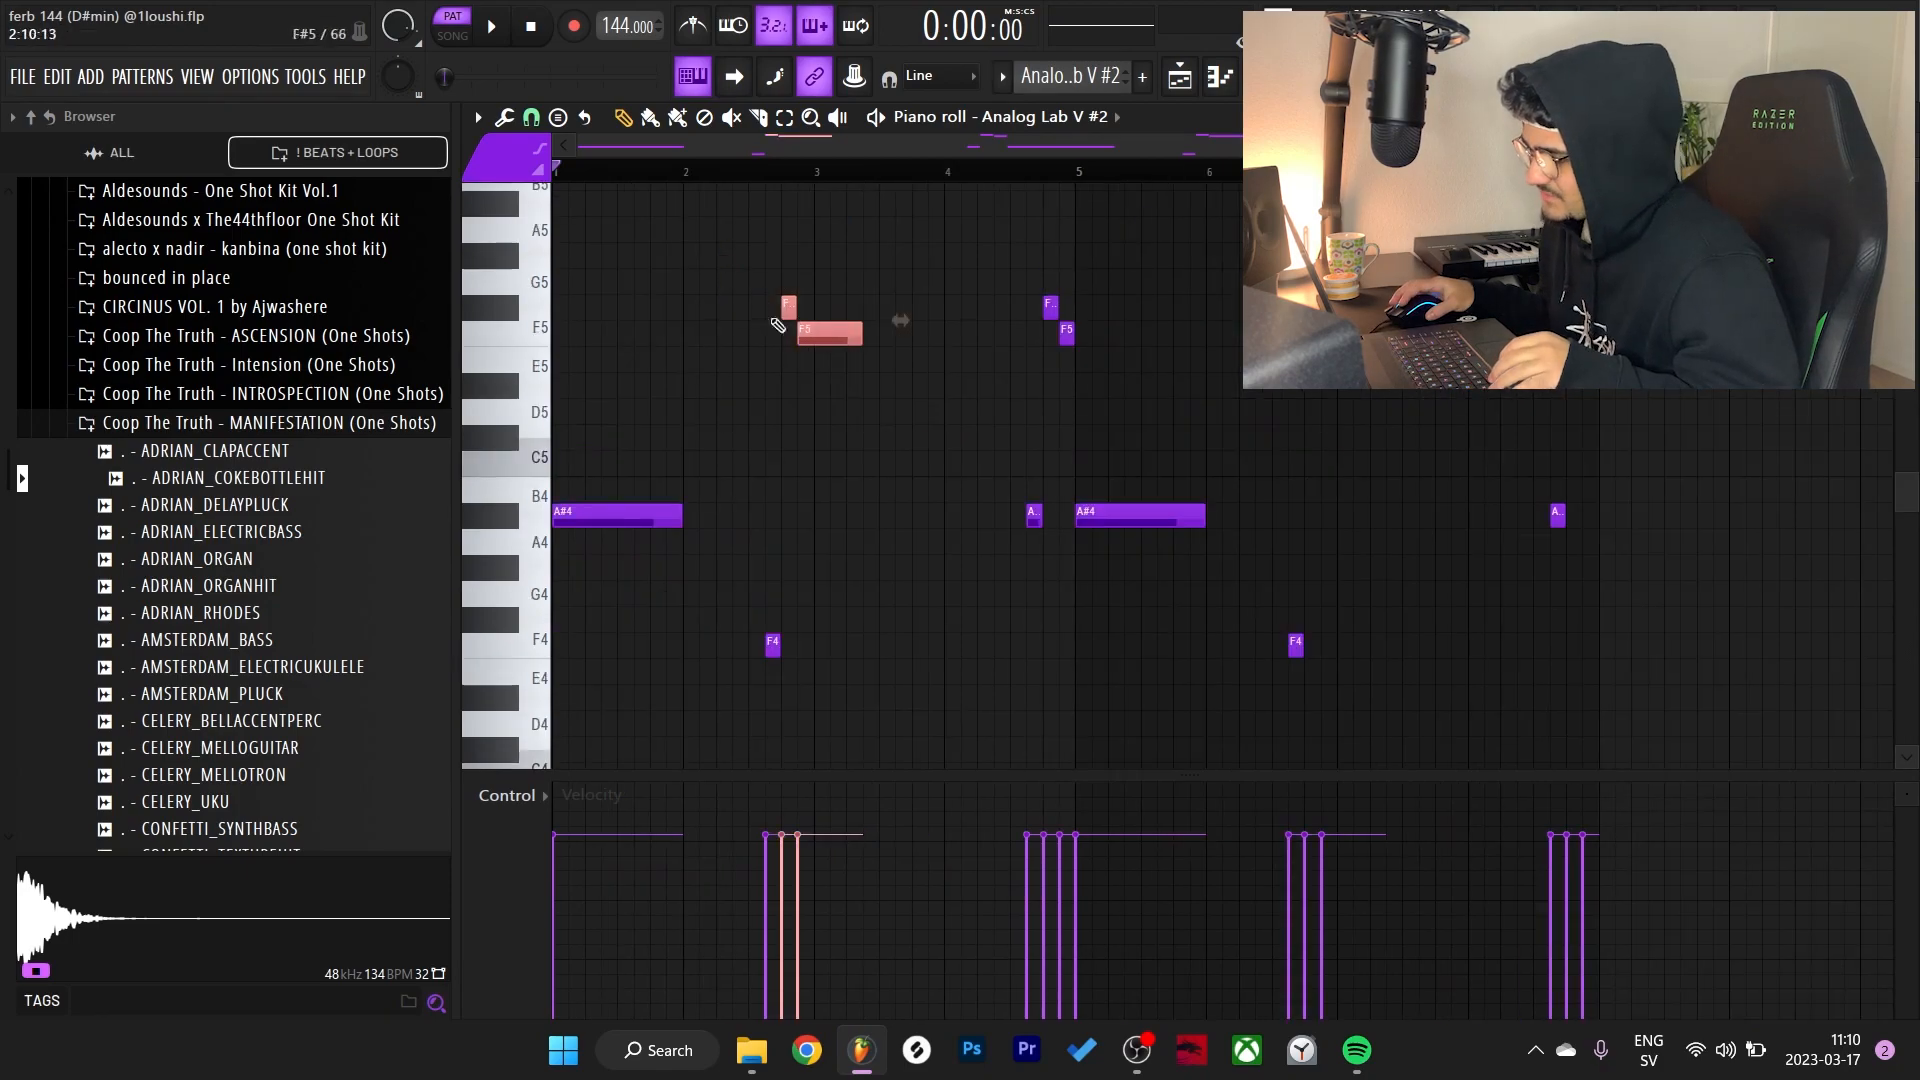
pyautogui.moveTo(880, 556); pyautogui.dragTo(659, 700)
pyautogui.moveTo(879, 686); pyautogui.dragTo(612, 610)
pyautogui.moveTo(729, 555); pyautogui.dragTo(660, 510)
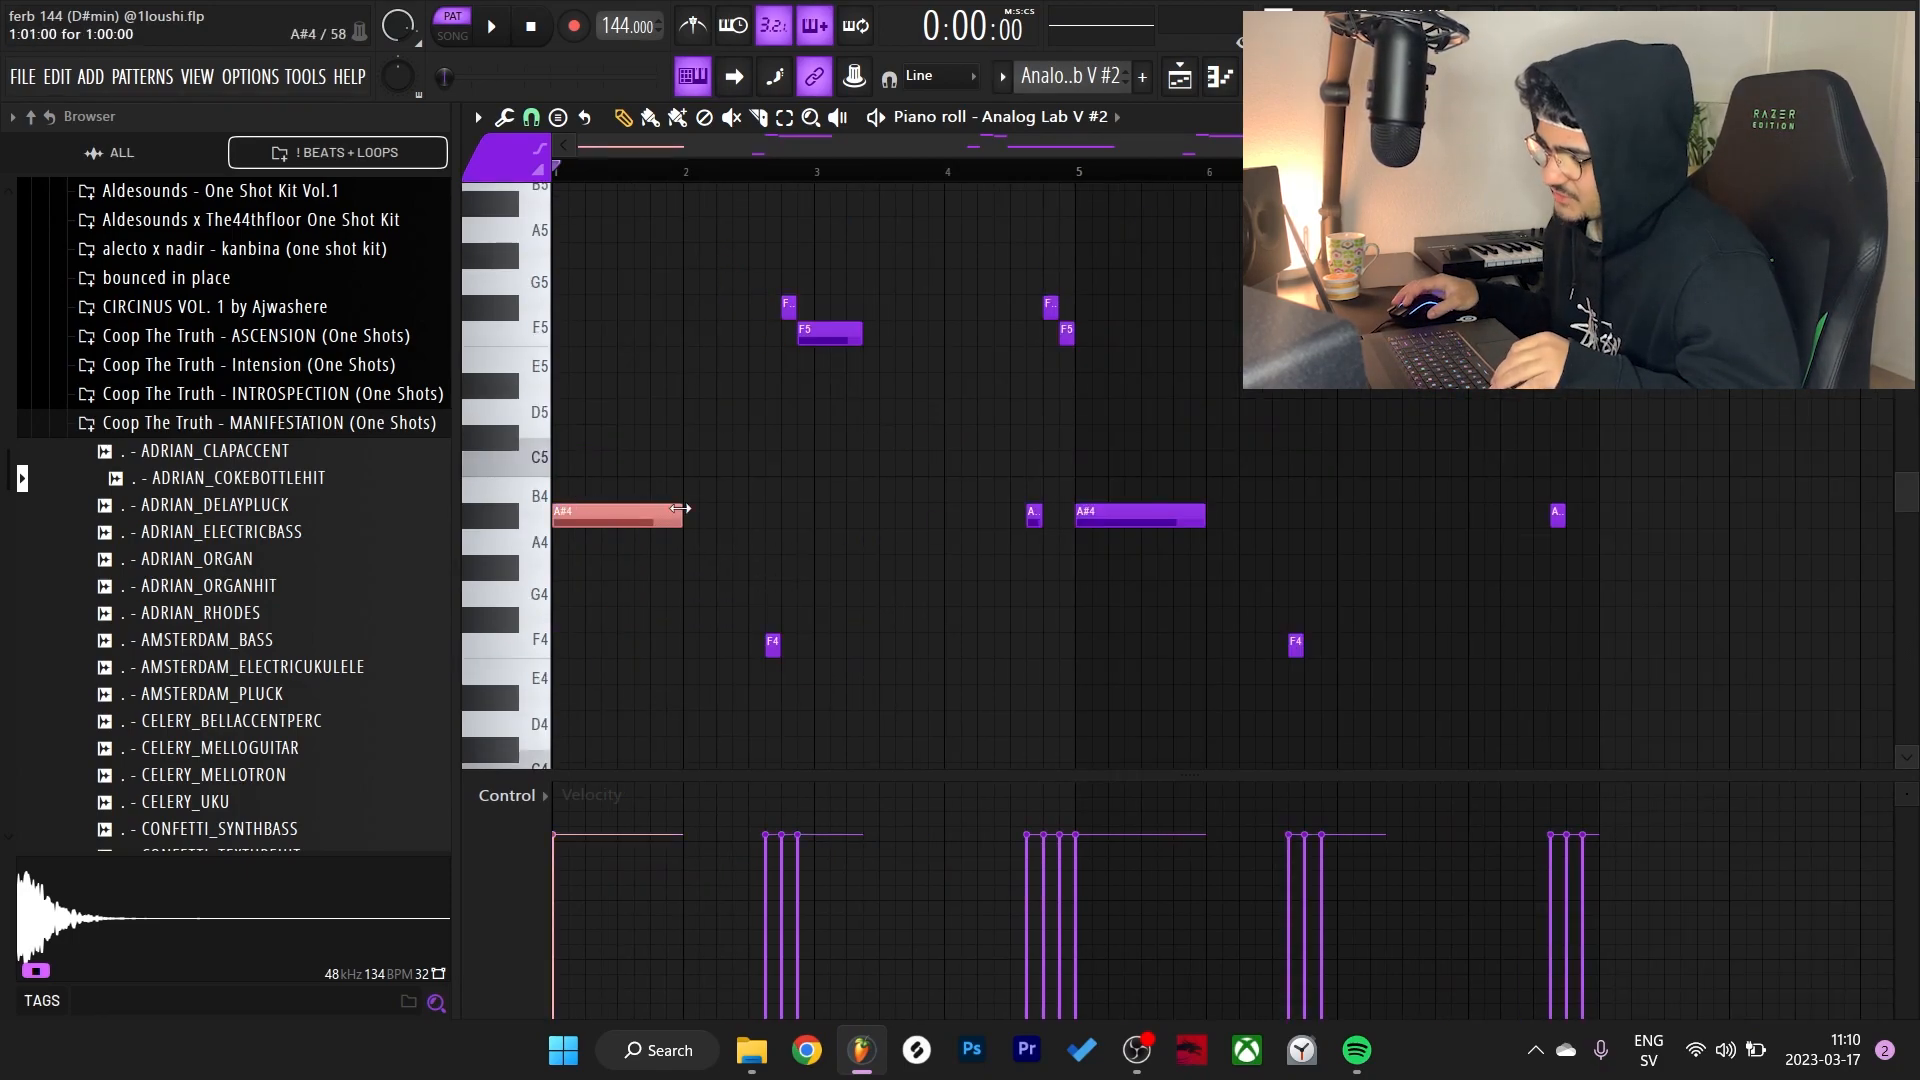
# Play the Analog Lab V #3 pattern and examine the Fruity parametric EQ 2 on mixer Insert 4, closing the mixer when done
pyautogui.press('+')
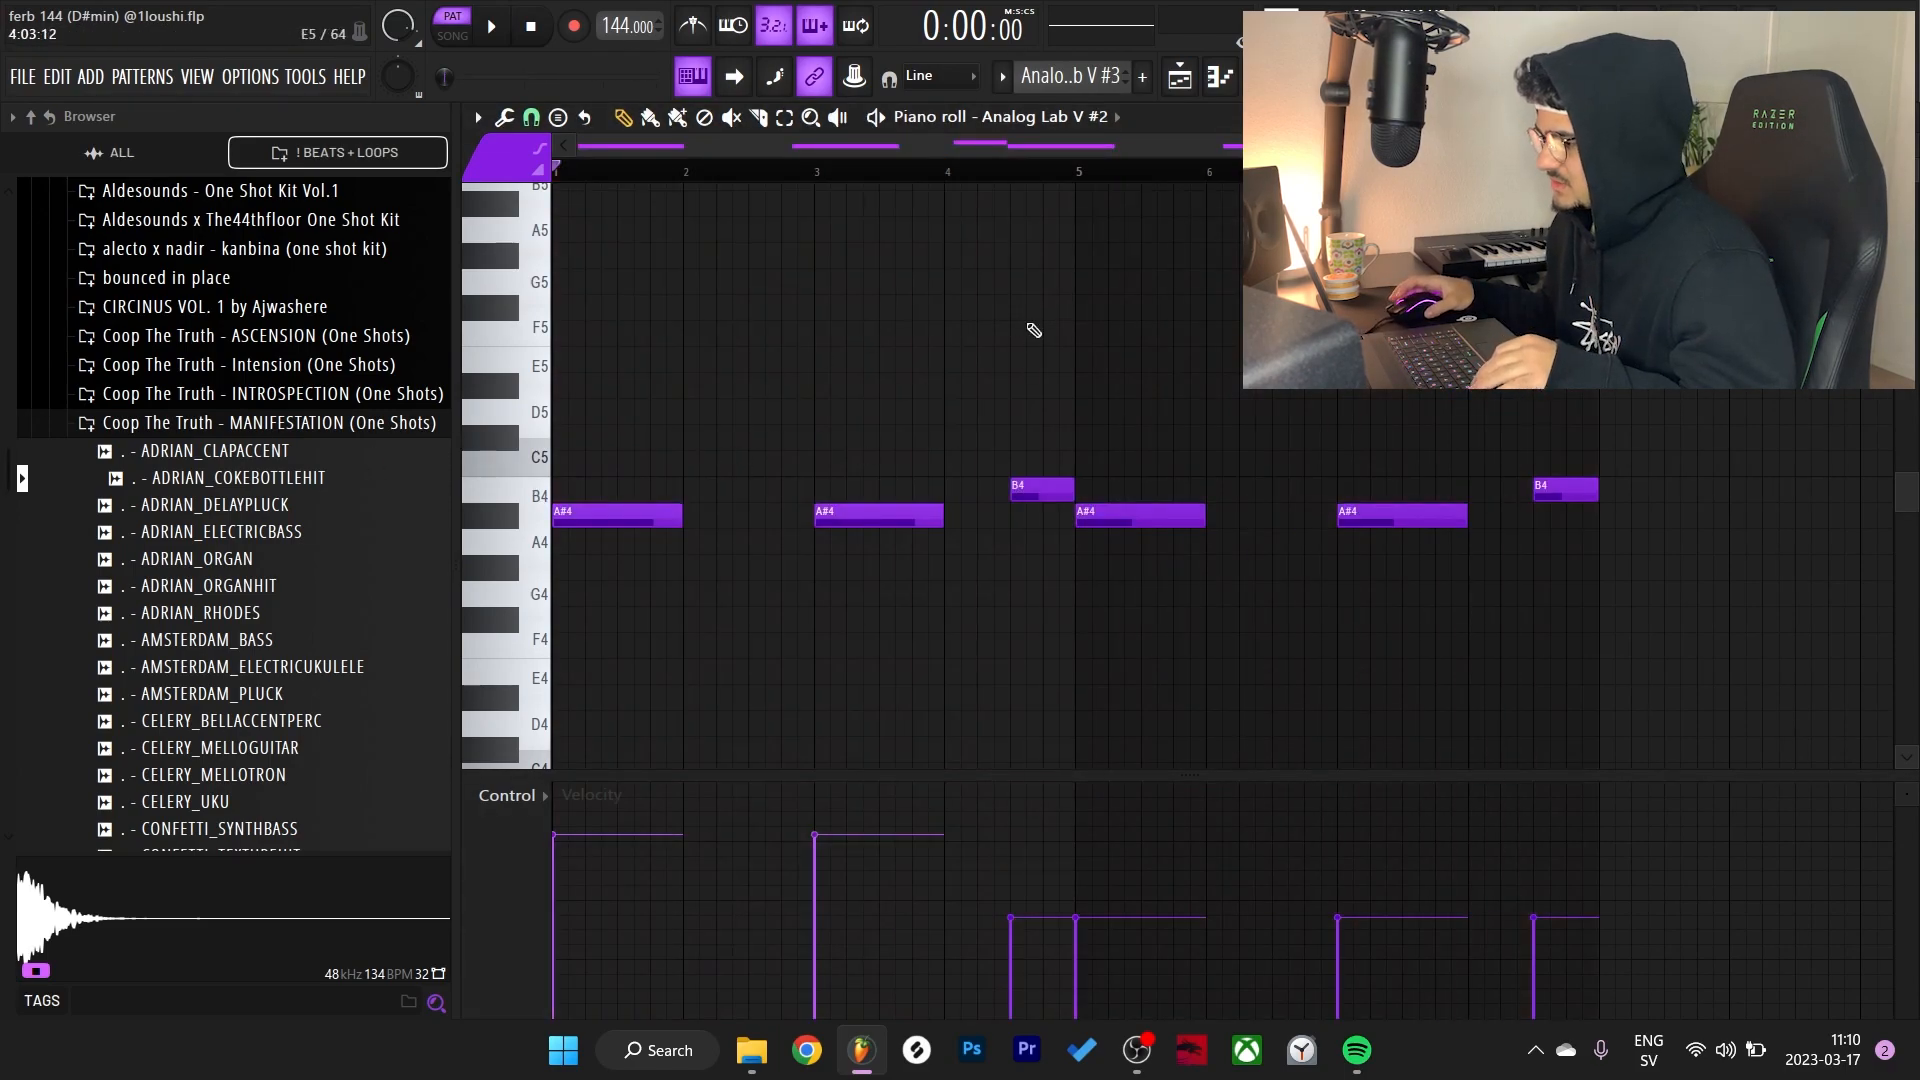
pyautogui.press('space')
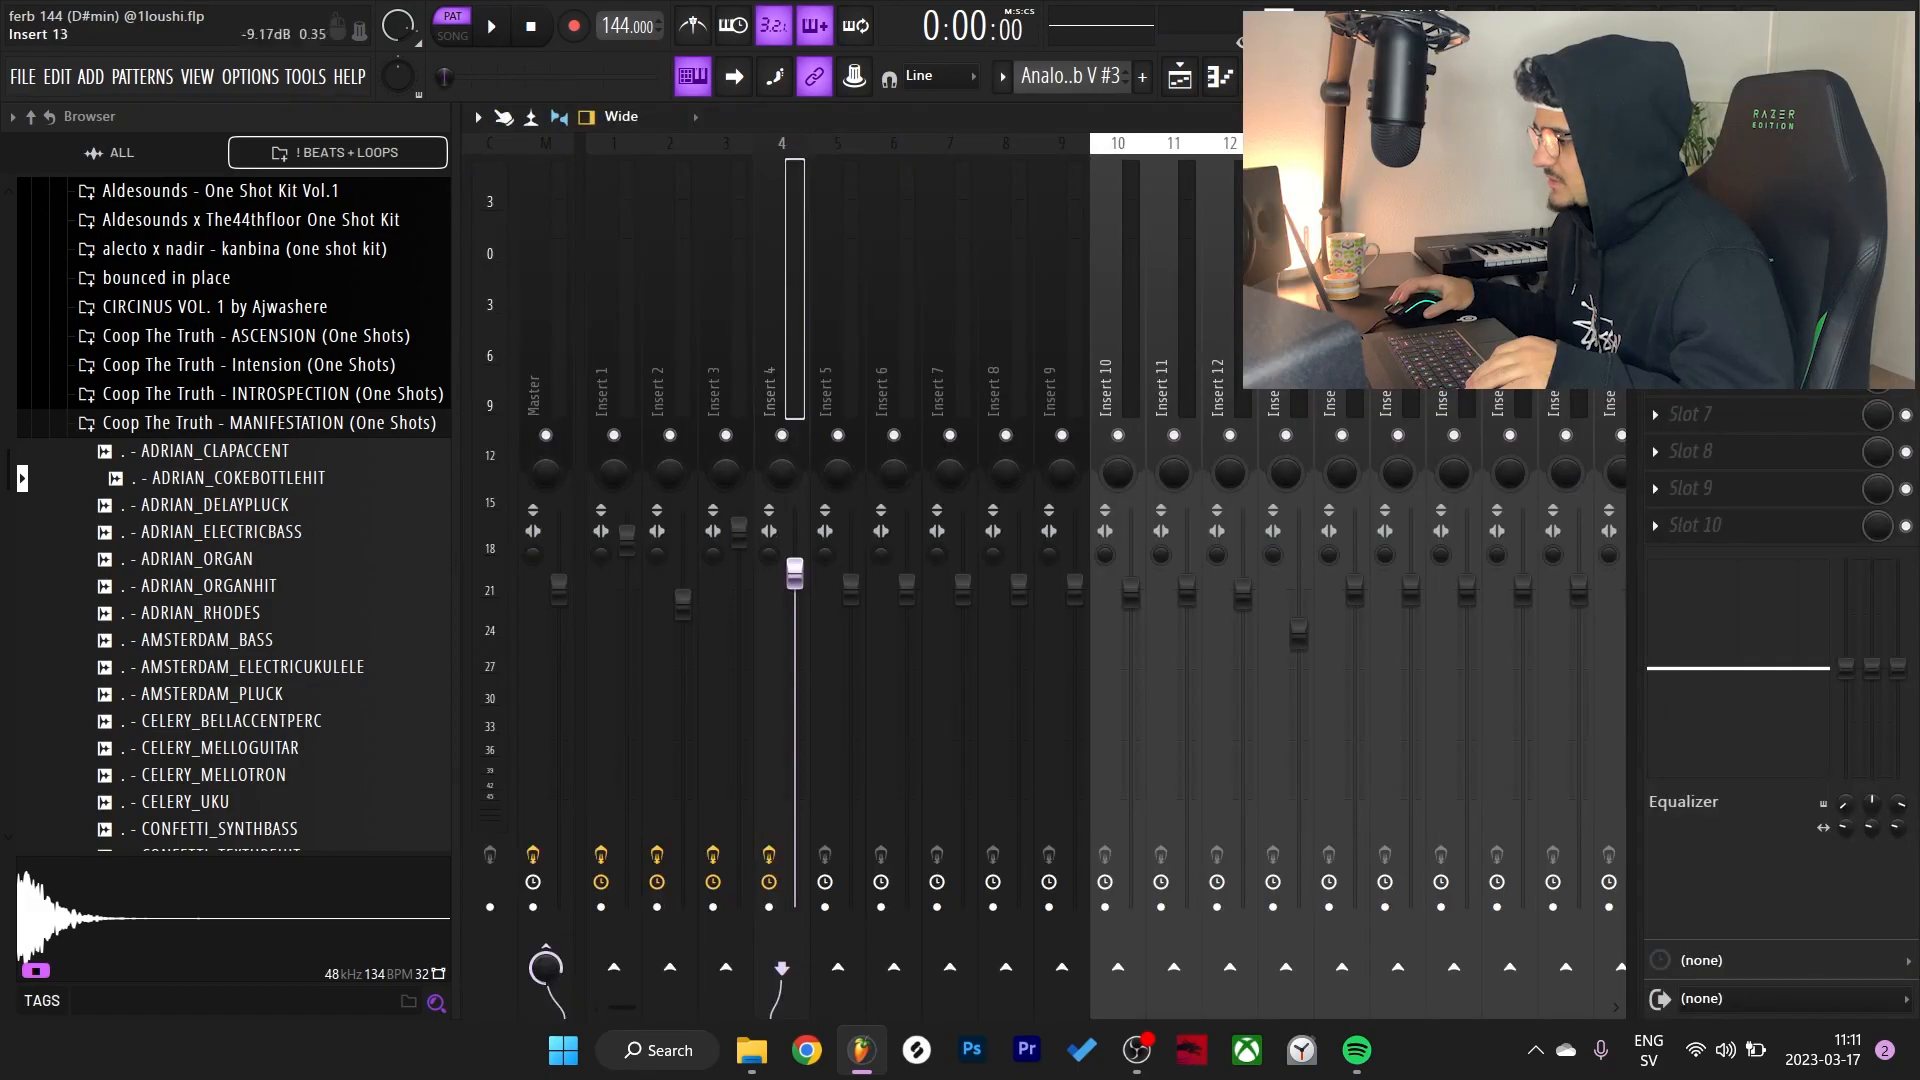
pyautogui.click(1749, 192)
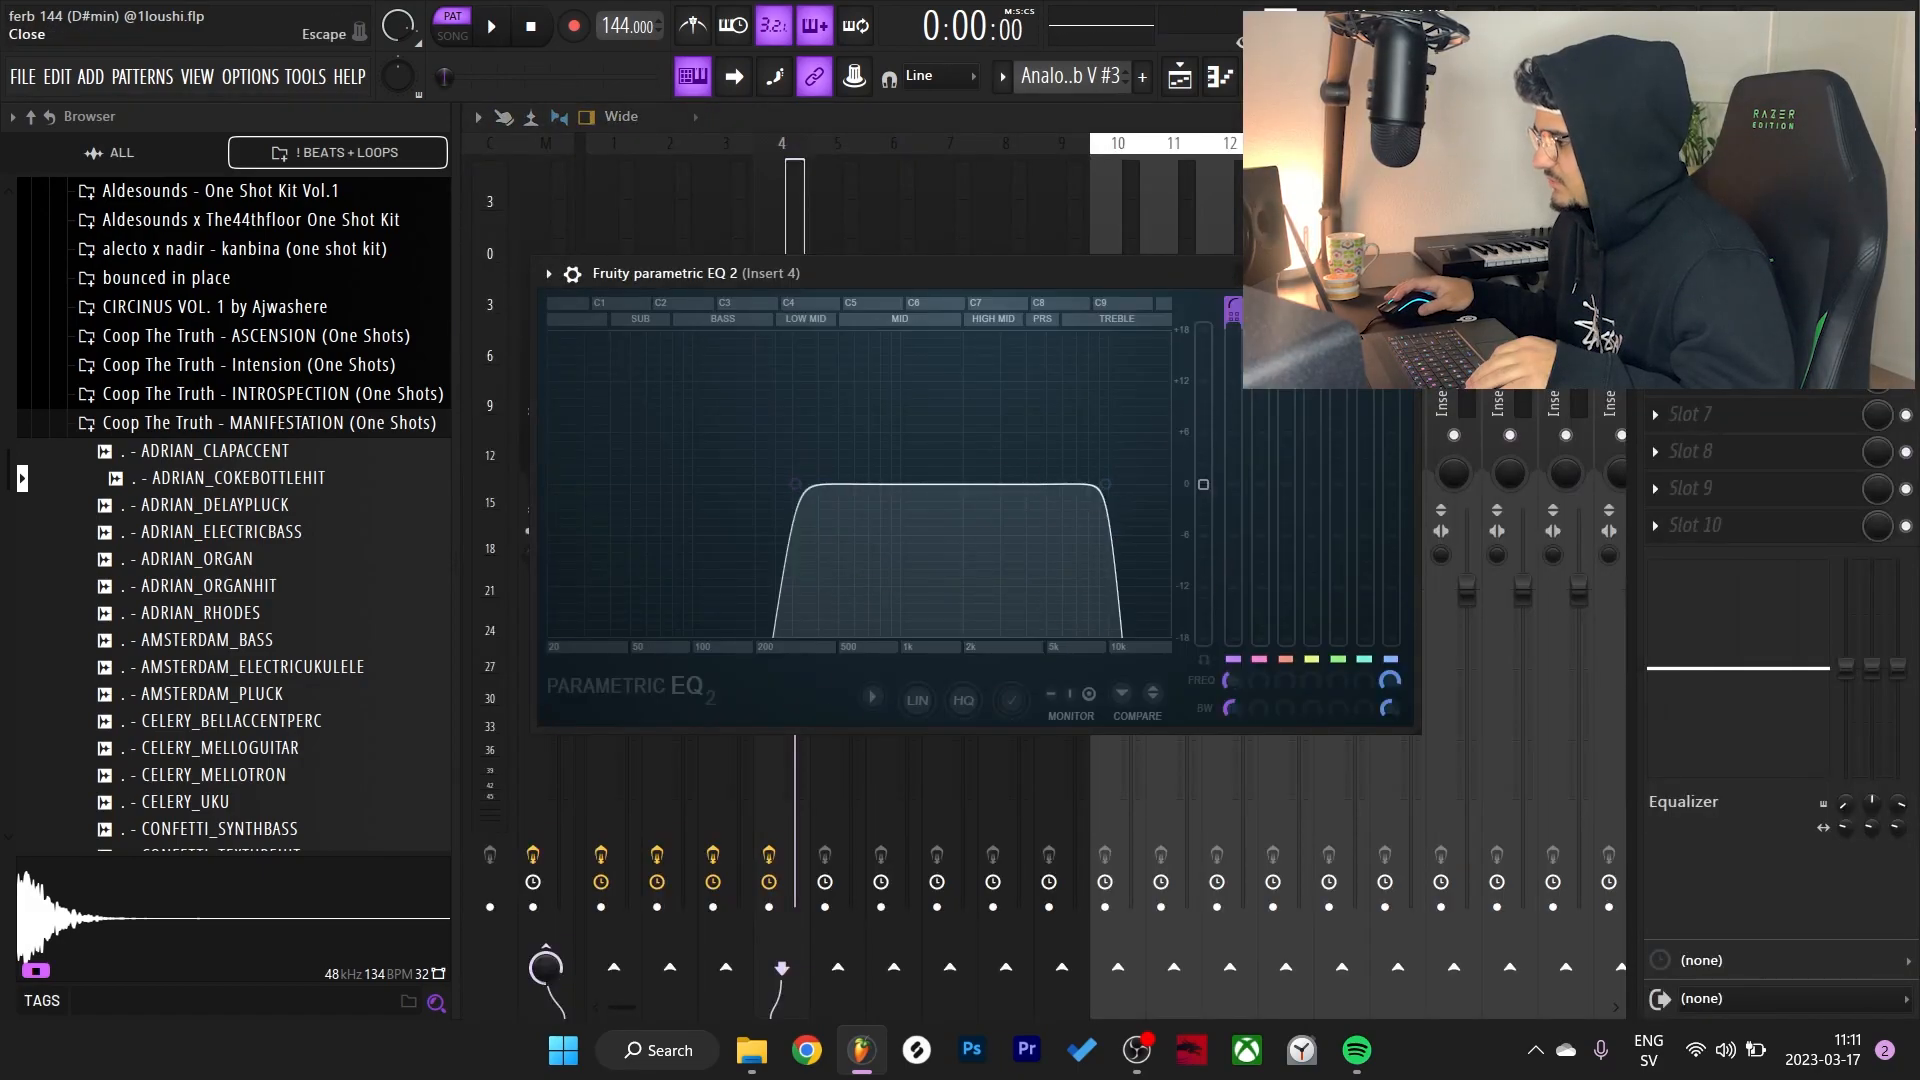
pyautogui.click(1901, 117)
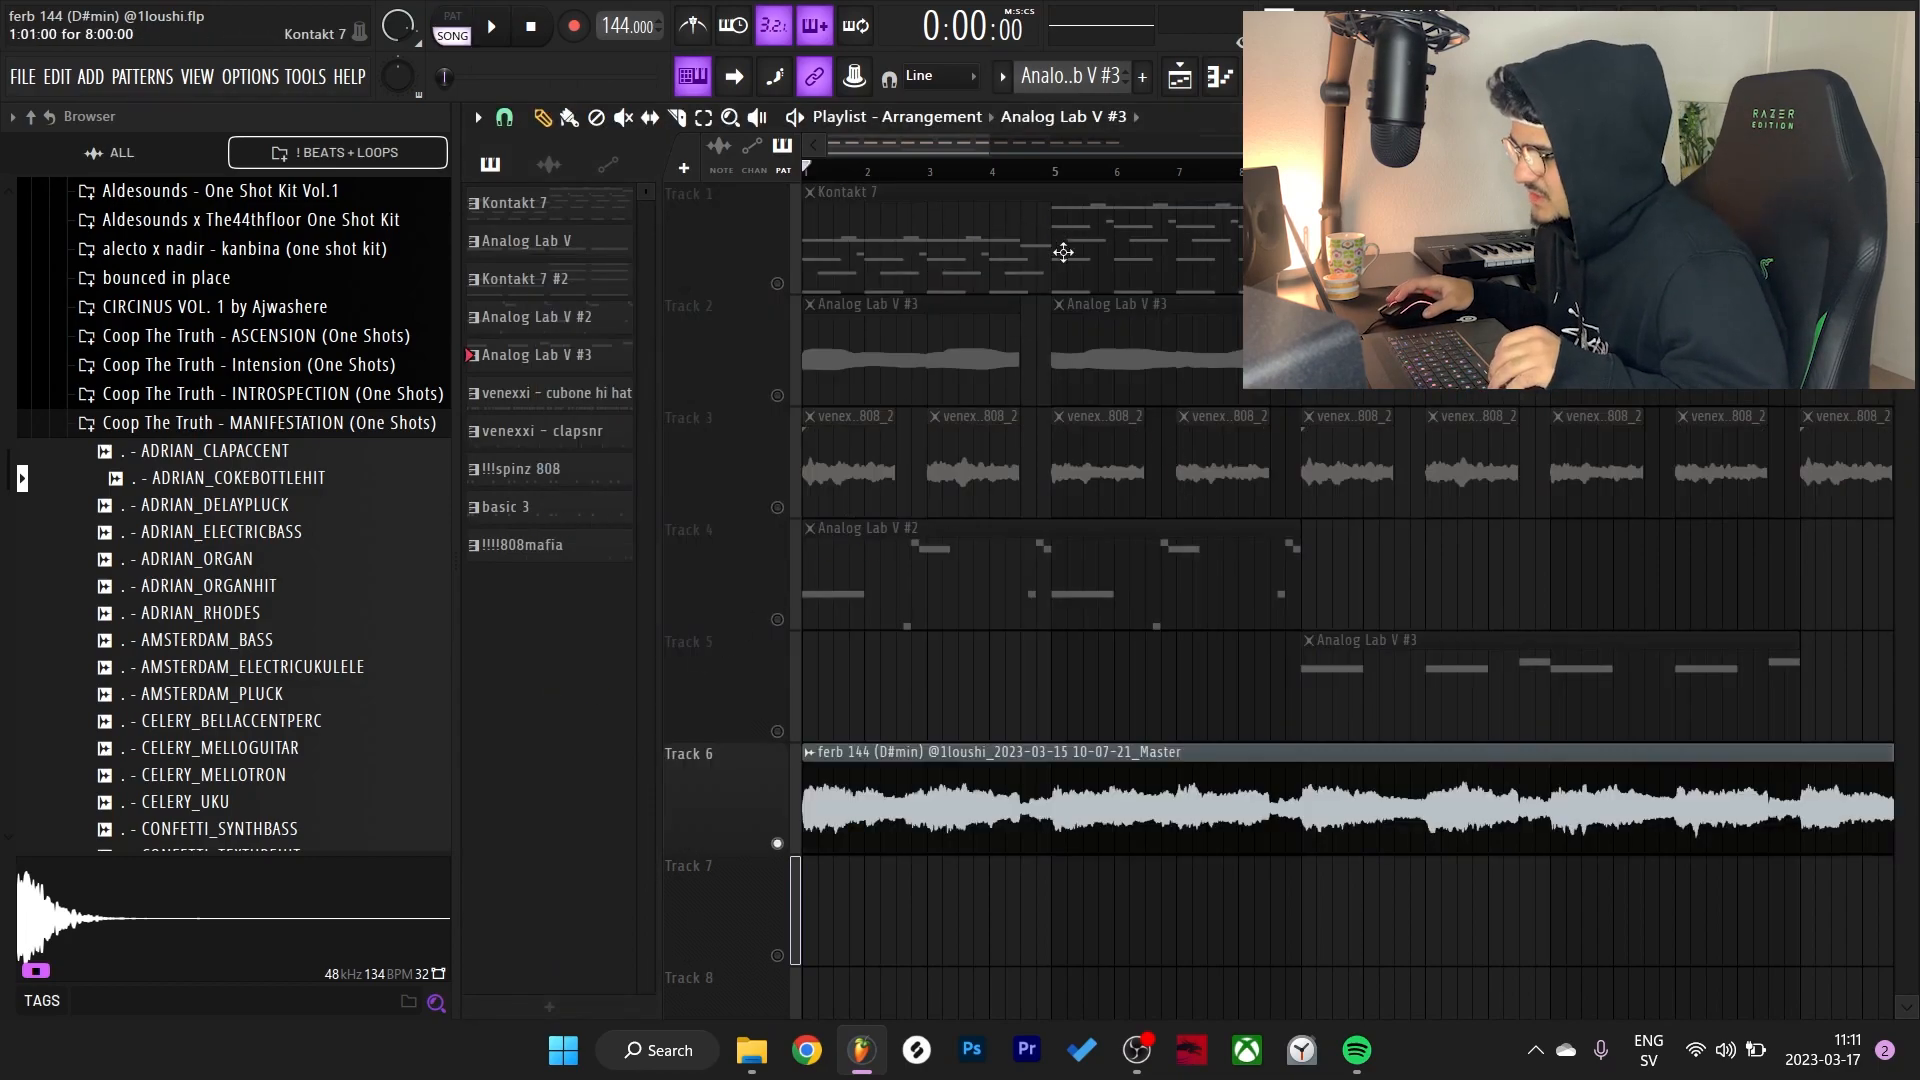